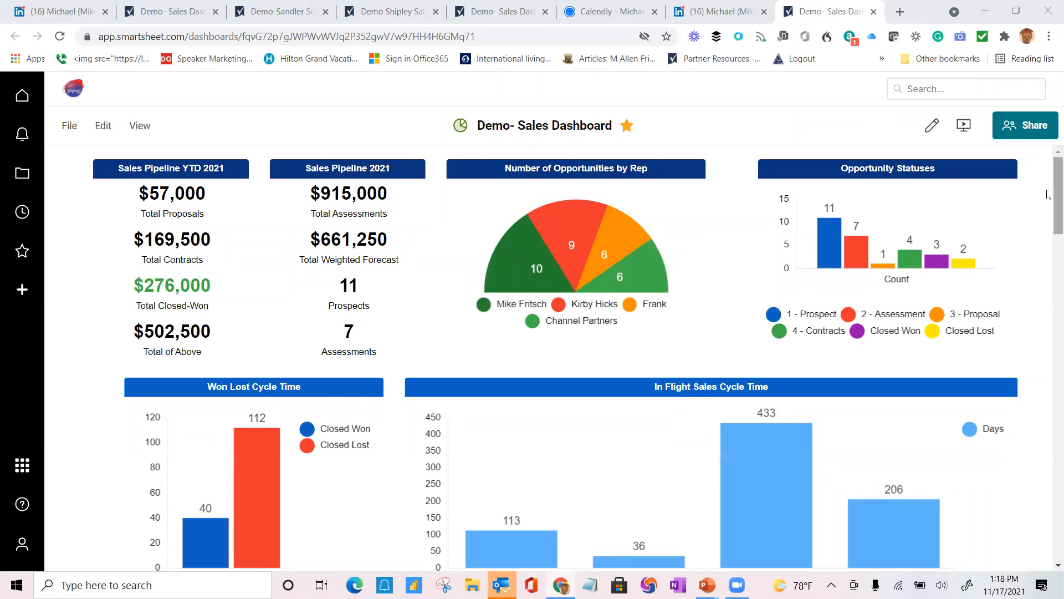
# Look over the sales dashboard's cycle time charts and open the linked Demo Sales Pipeline sheet
pyautogui.scroll(-3, 1048, 211)
pyautogui.scroll(1, 1047, 217)
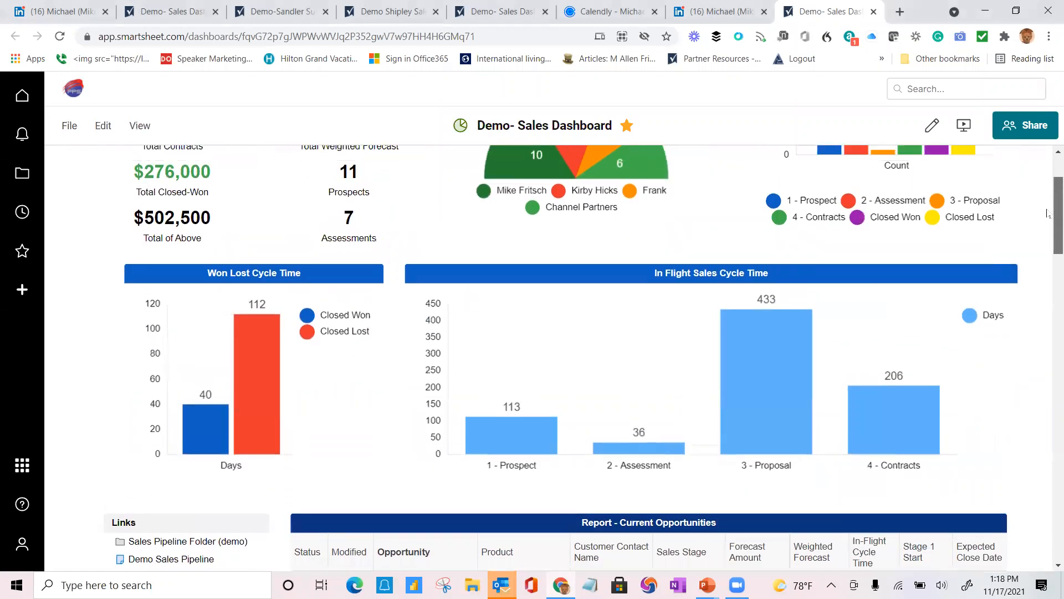
pyautogui.scroll(-3, 1047, 217)
pyautogui.scroll(3, 1048, 216)
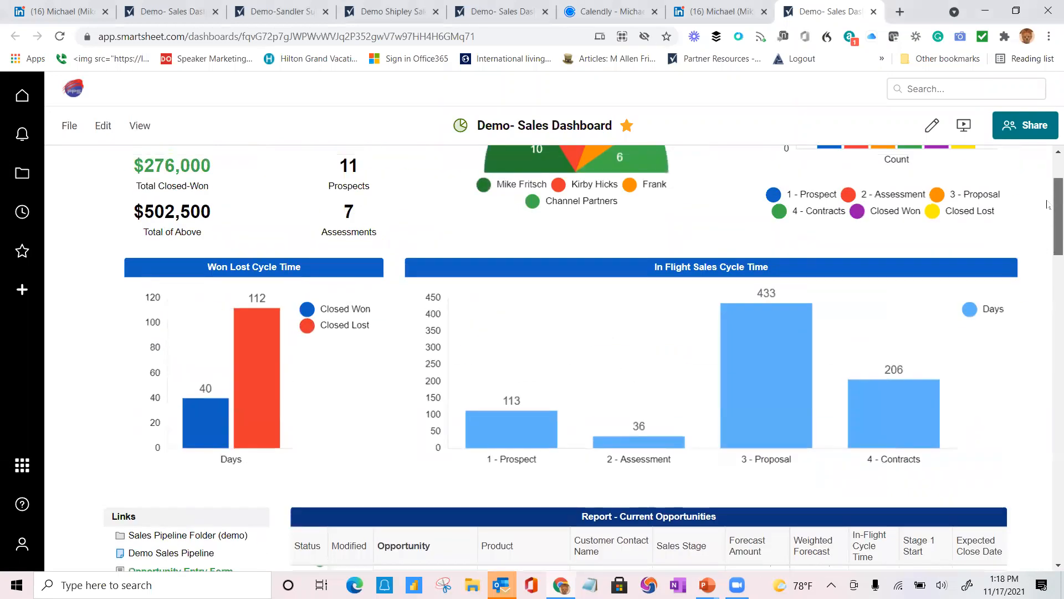
pyautogui.scroll(2, 1048, 217)
pyautogui.scroll(-6, 1048, 233)
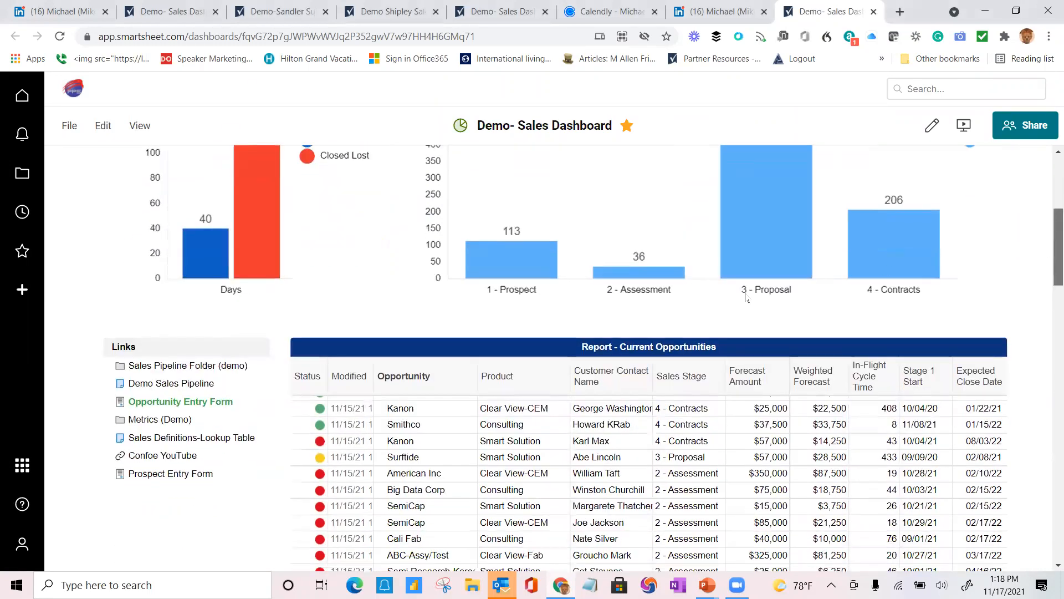
pyautogui.scroll(-1, 422, 382)
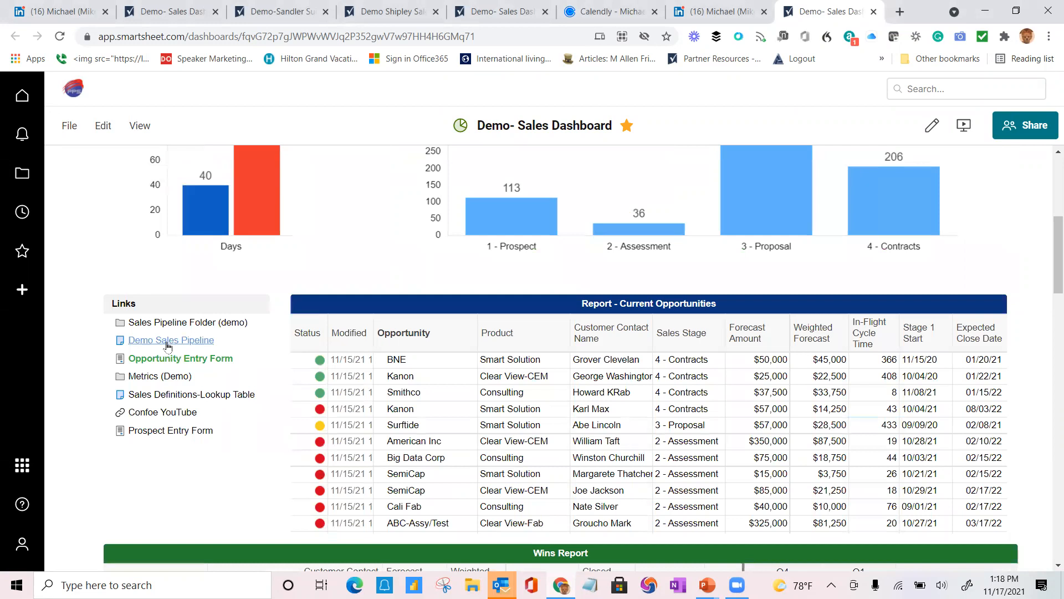
pyautogui.click(173, 341)
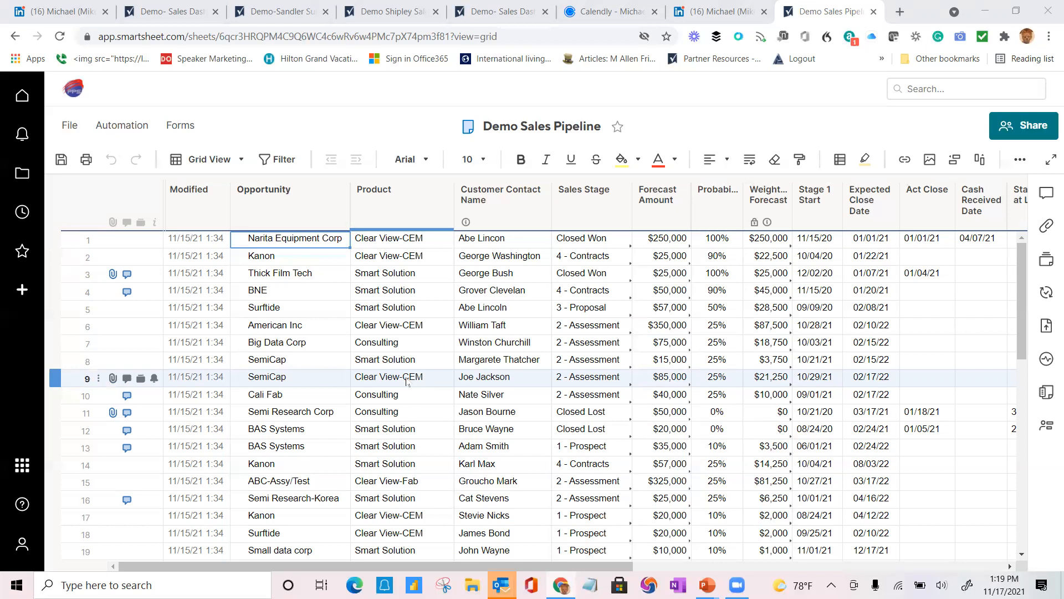
# Inspect the column properties of the Sales Stage and Forecast Amount columns, cancelling out of each without changes
pyautogui.moveTo(500, 400)
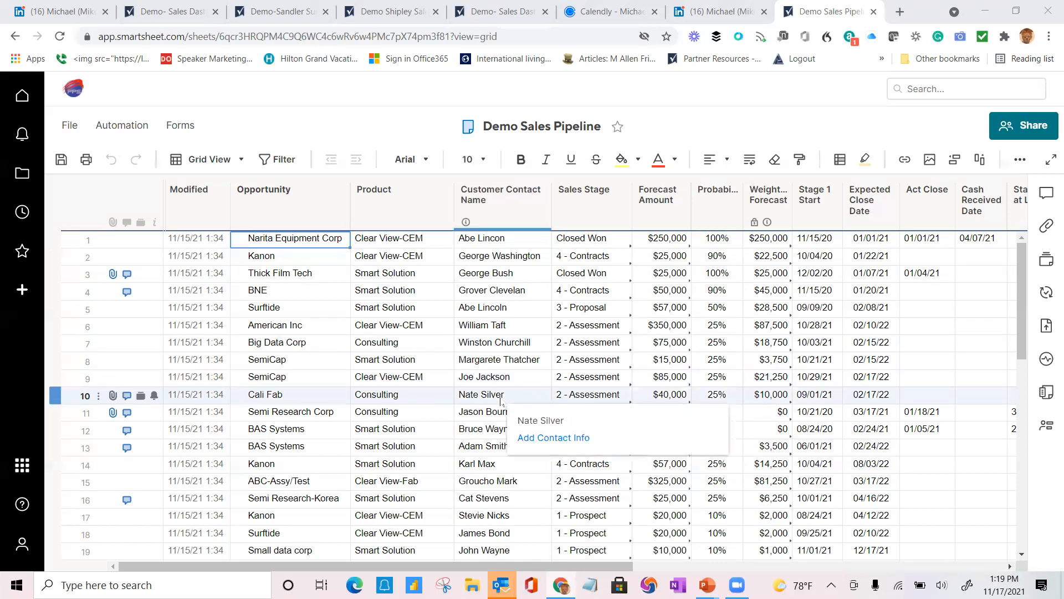
pyautogui.doubleClick(594, 204)
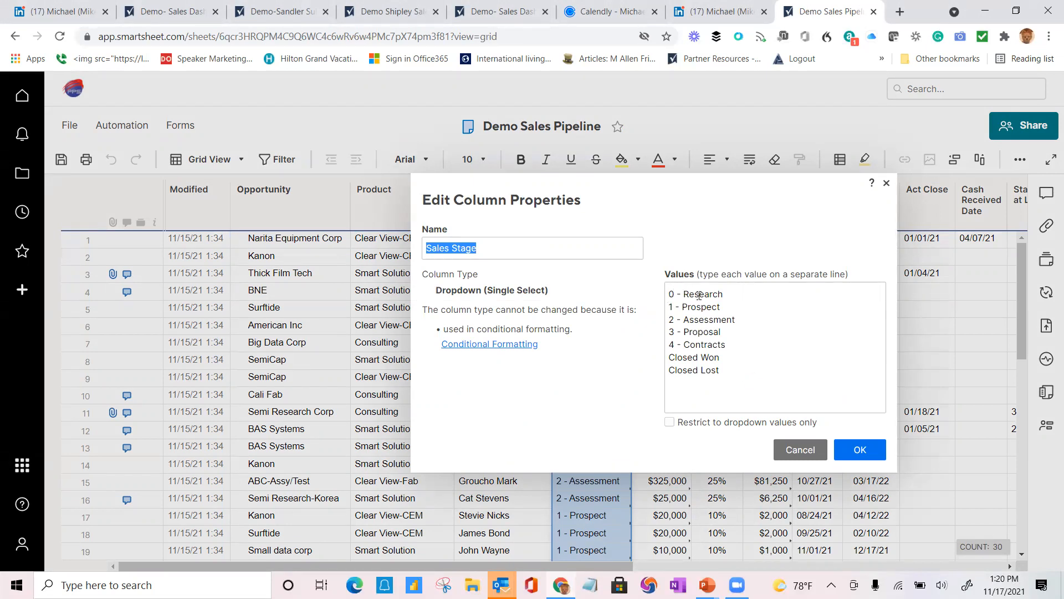
pyautogui.click(802, 453)
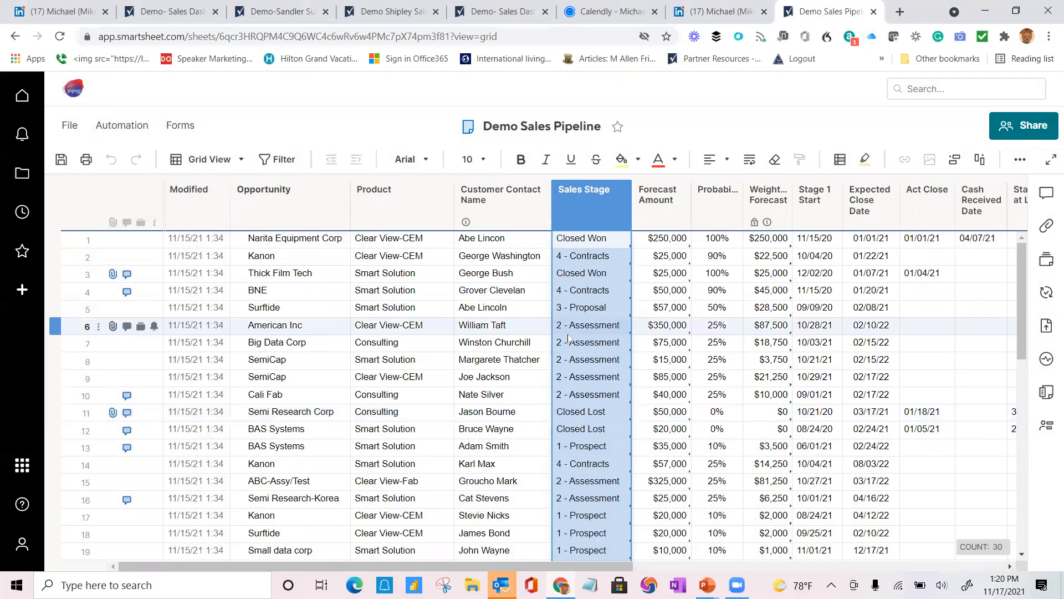
pyautogui.doubleClick(672, 218)
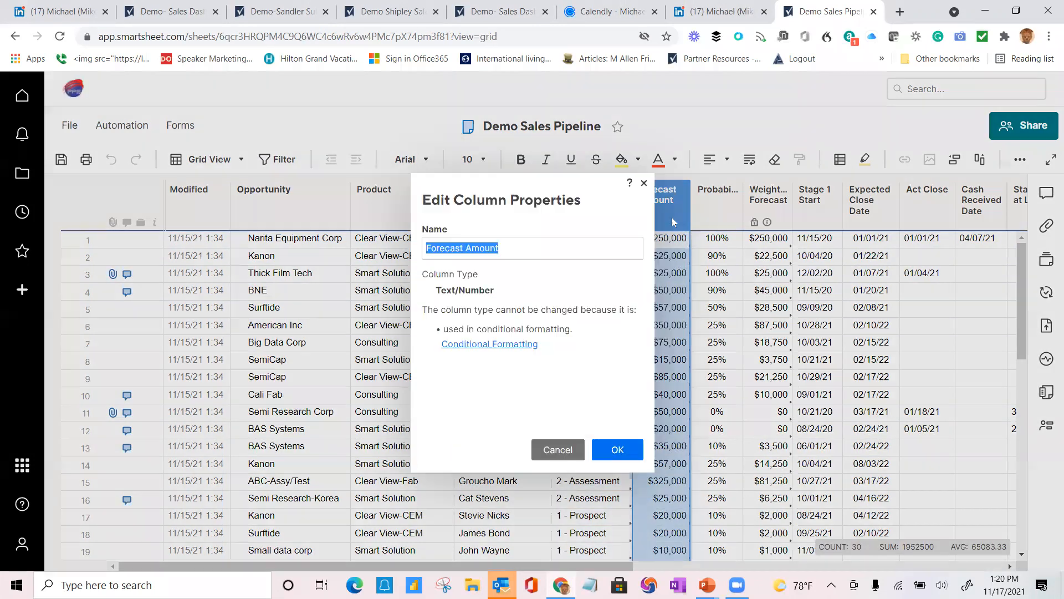
pyautogui.click(566, 451)
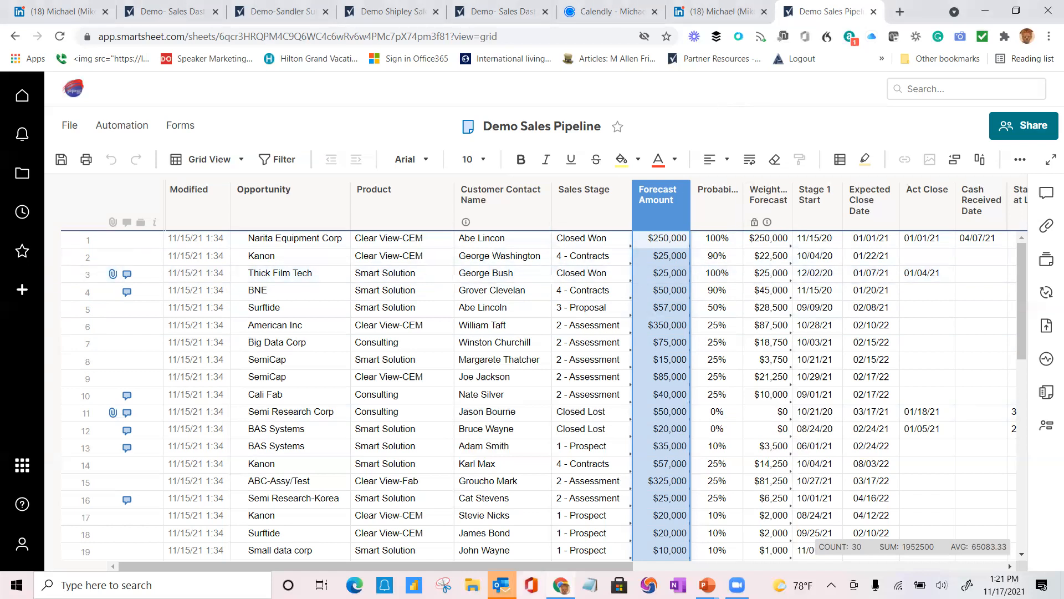
# Review the pipeline sheet's remaining columns through Closed Cycle Time and Created, and return to the sales dashboard without saving
pyautogui.moveTo(521, 566); pyautogui.dragTo(708, 566)
pyautogui.hscroll(1, 560, 395)
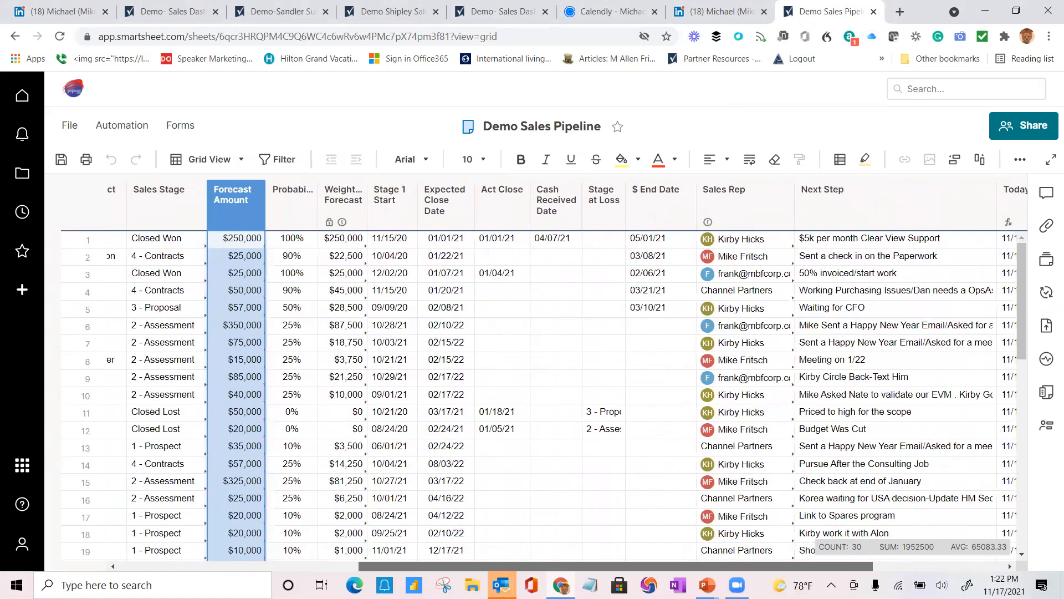
pyautogui.hscroll(3, 560, 395)
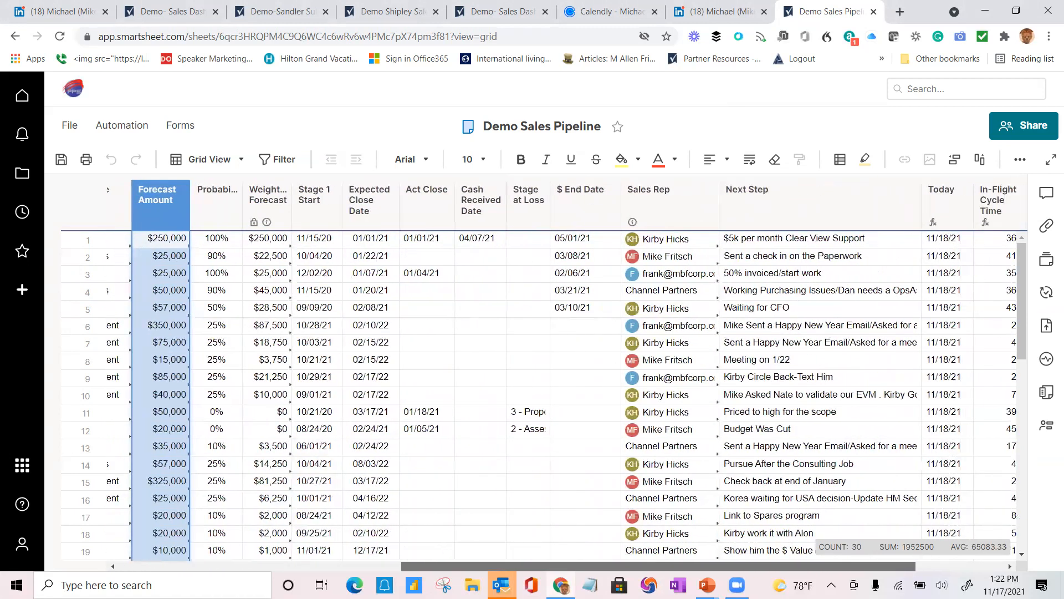
pyautogui.hscroll(3, 560, 395)
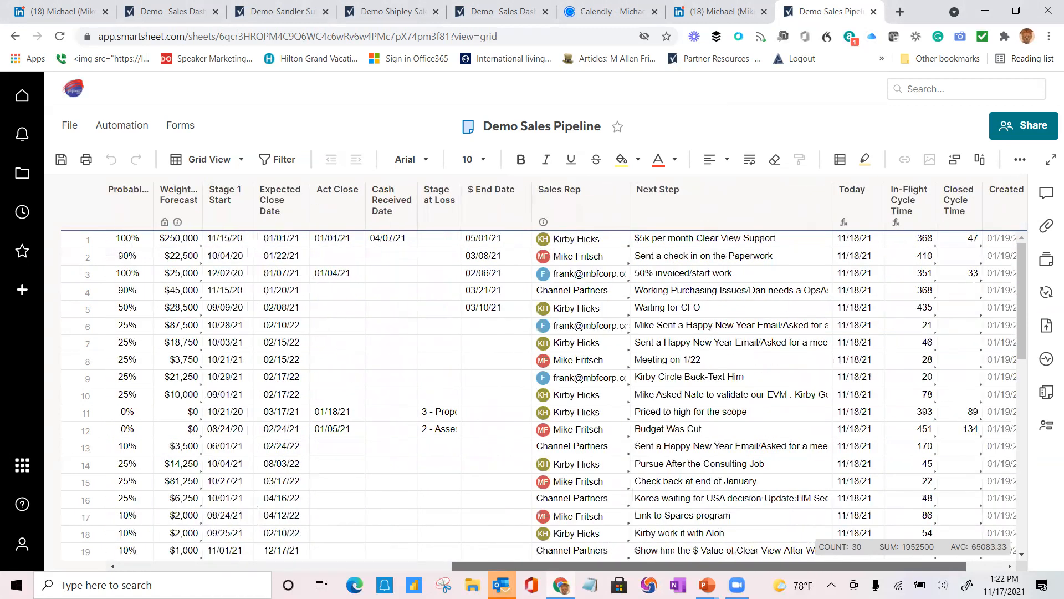
pyautogui.moveTo(728, 565); pyautogui.dragTo(385, 560)
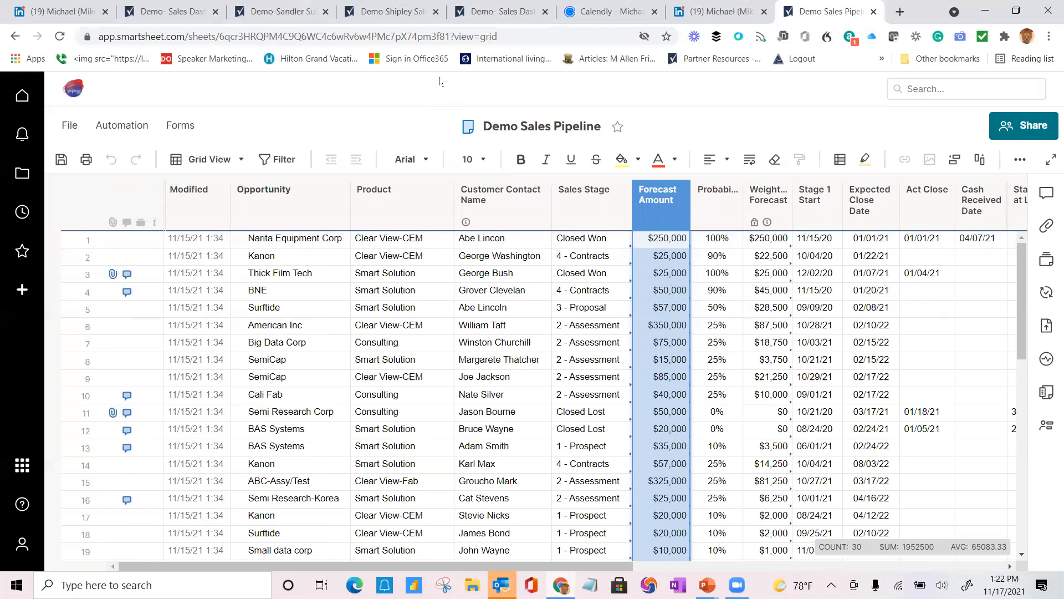
pyautogui.click(15, 36)
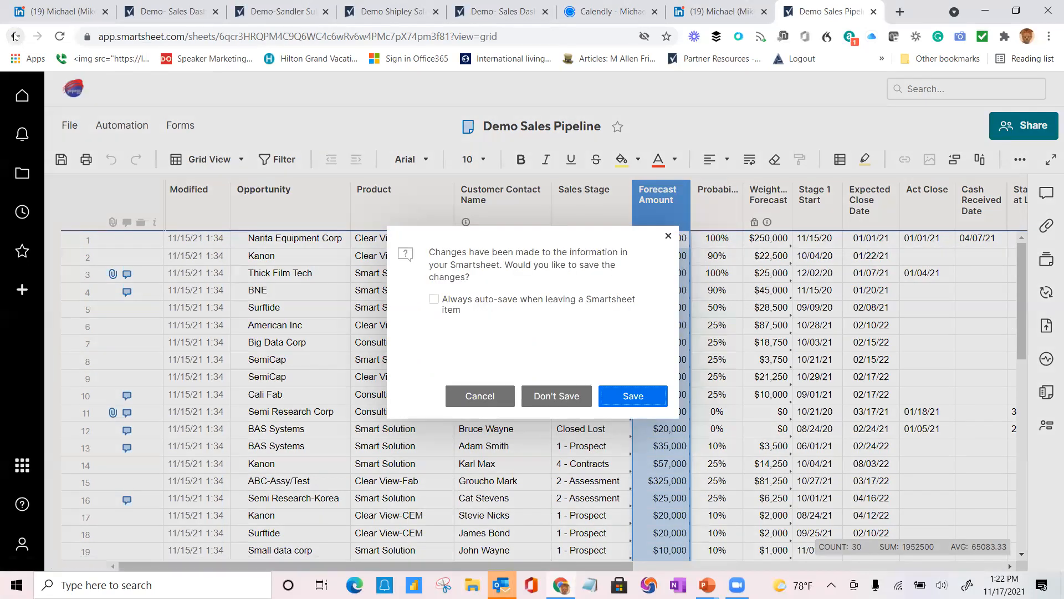
pyautogui.click(561, 398)
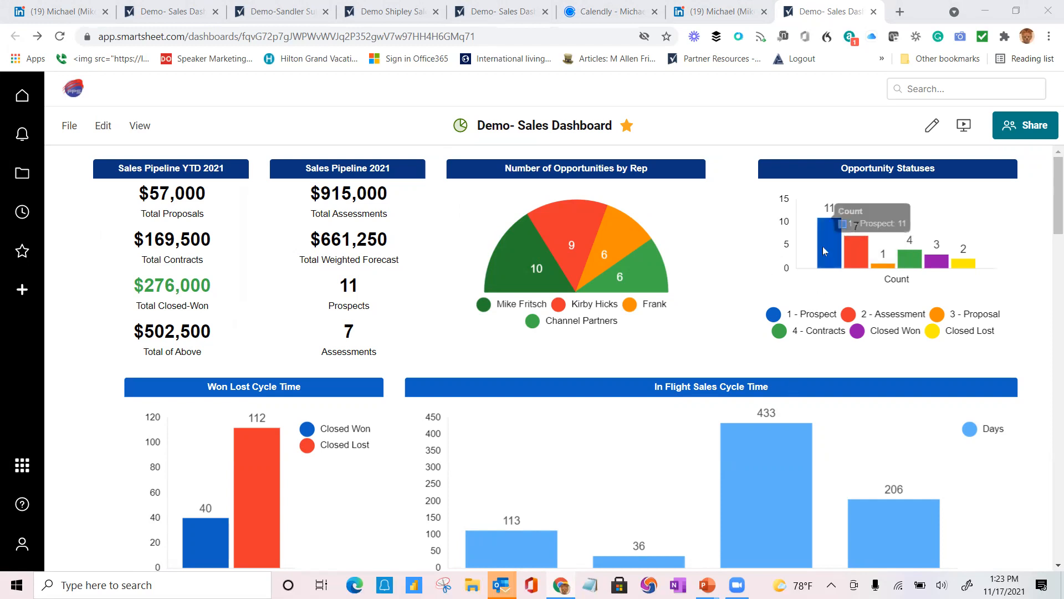
# Examine the sales dashboard's Opportunity Statuses, cycle time charts, and the Current Opportunities, Wins and Losses reports
pyautogui.moveTo(863, 265)
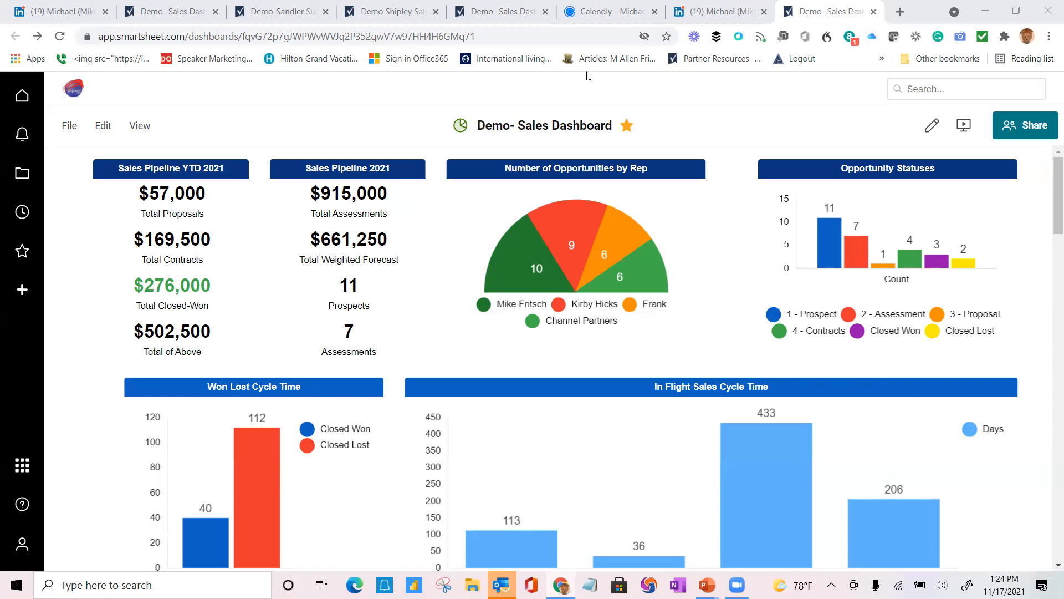
pyautogui.moveTo(1056, 203); pyautogui.dragTo(1056, 214)
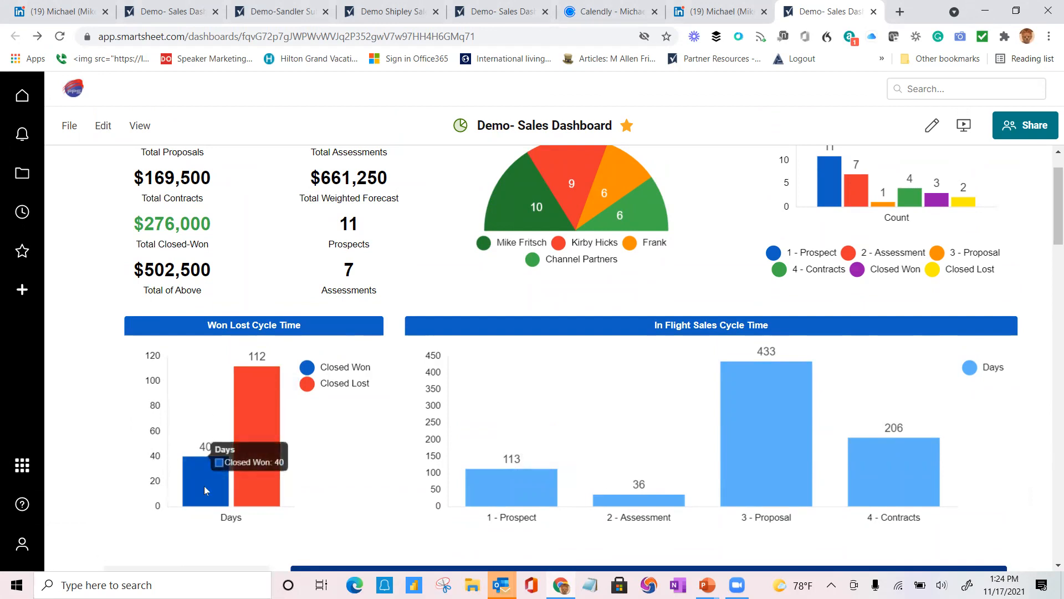
pyautogui.moveTo(276, 498)
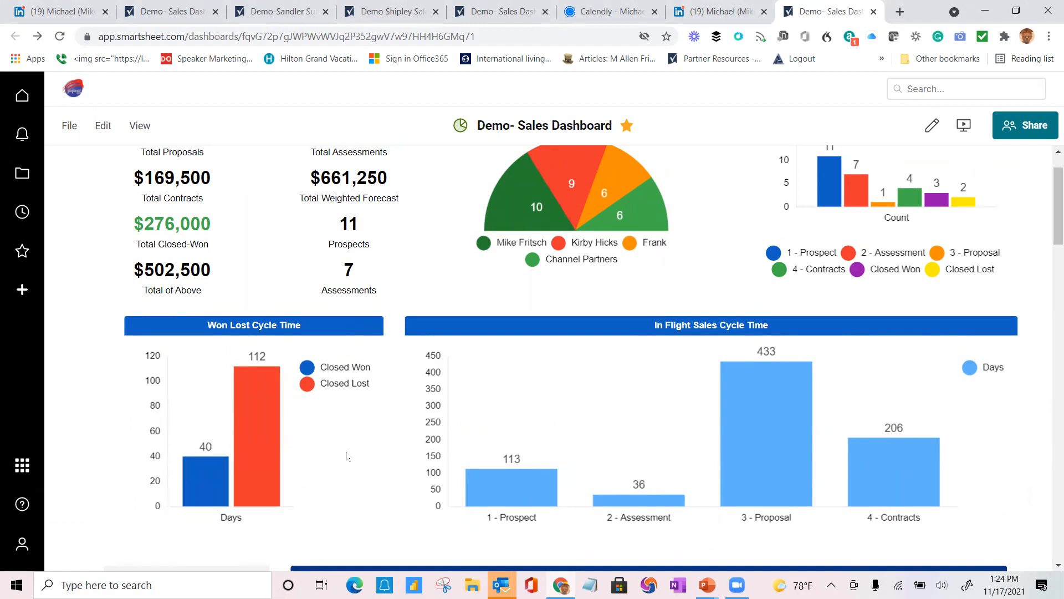
pyautogui.moveTo(800, 446)
pyautogui.scroll(-1, 1047, 222)
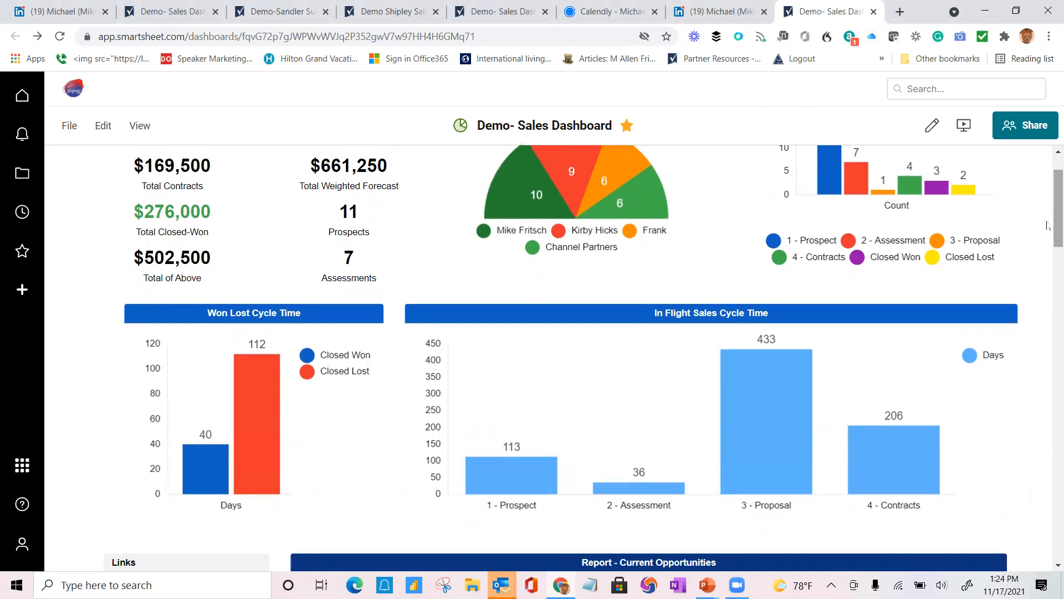
pyautogui.moveTo(1055, 222); pyautogui.dragTo(1047, 274)
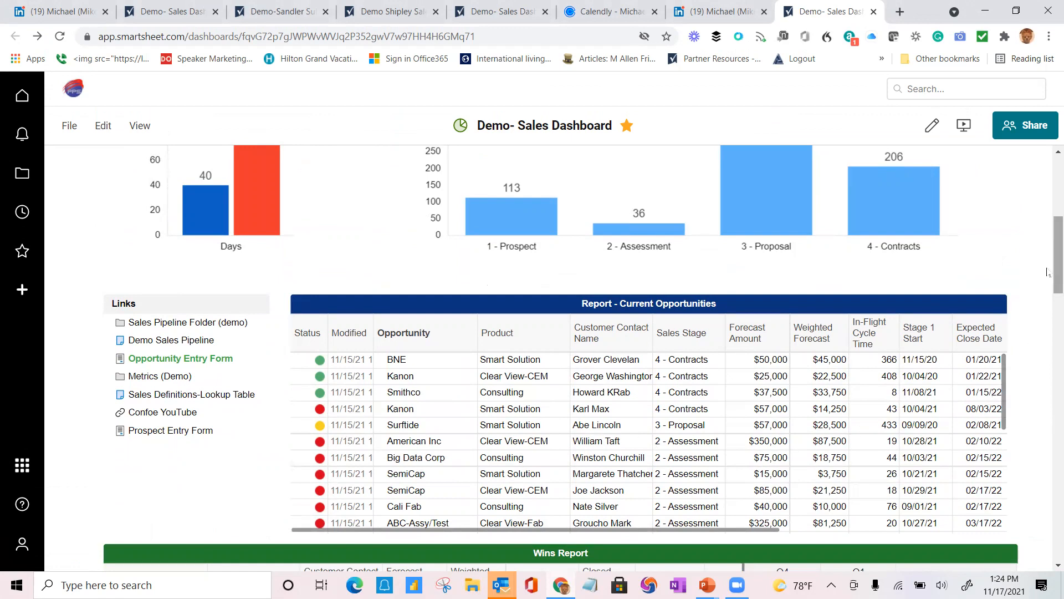
pyautogui.scroll(-1, 1048, 266)
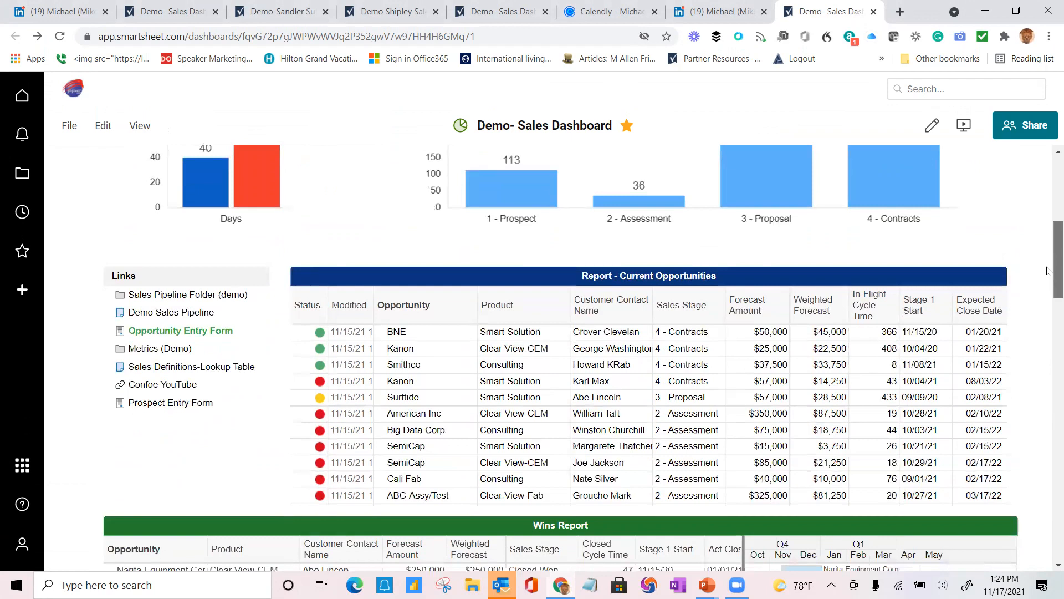
pyautogui.scroll(-2, 1048, 281)
pyautogui.scroll(-5, 1048, 281)
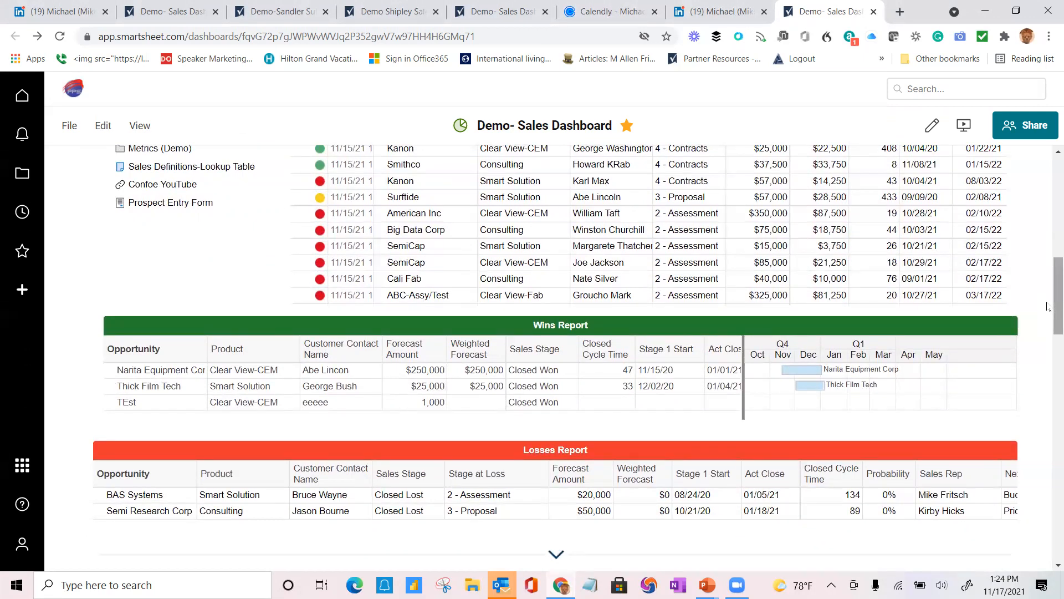
pyautogui.moveTo(1048, 309); pyautogui.dragTo(1048, 181)
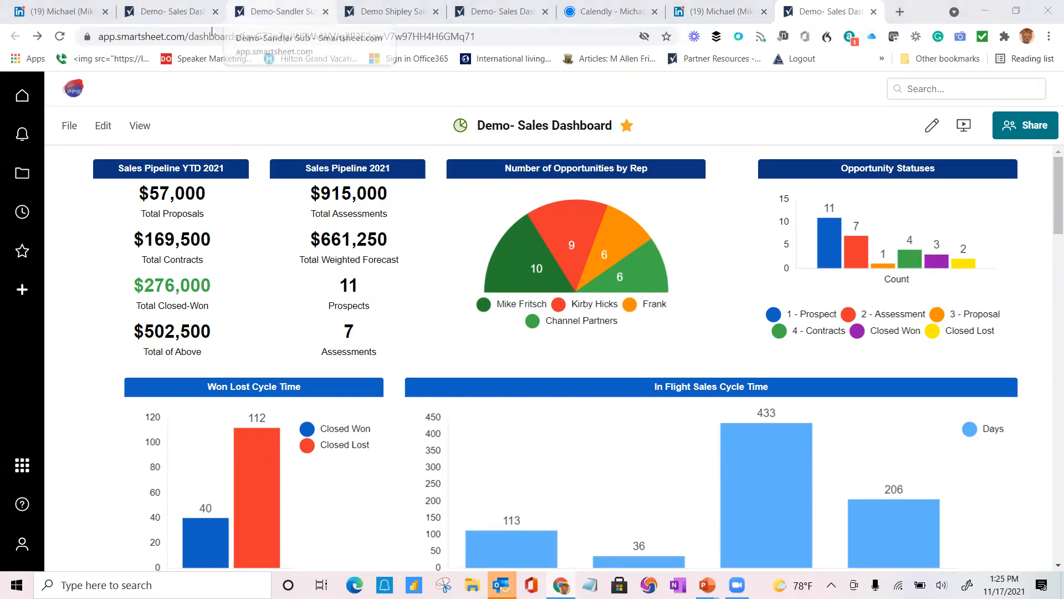
# Switch to the Demo-Sandler Sub dashboard, look over its pipeline charts, and open the linked Sandler Sub Pipeline sheet
pyautogui.click(266, 12)
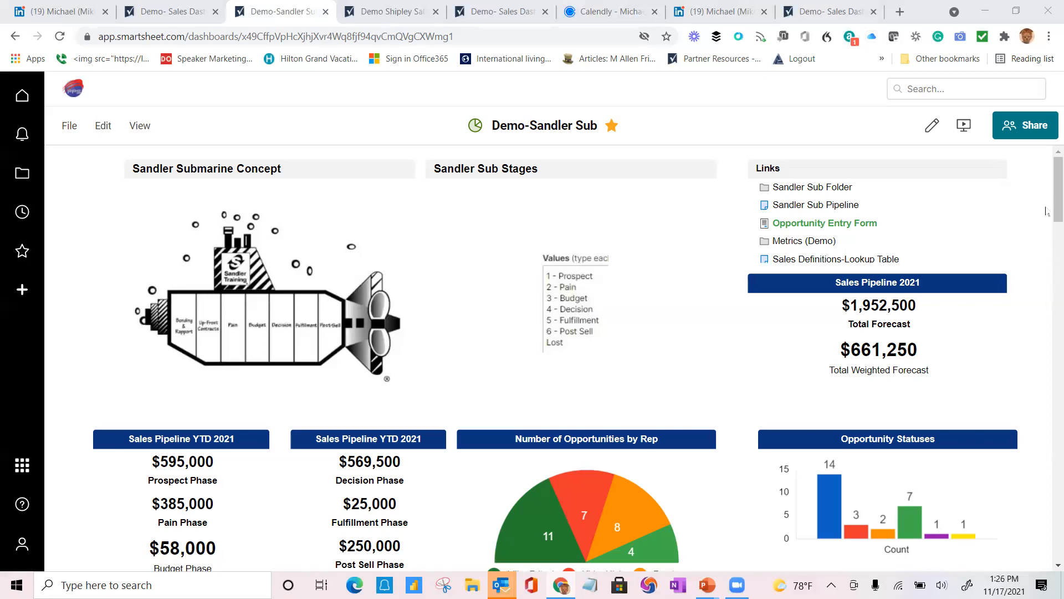
pyautogui.scroll(-3, 1048, 217)
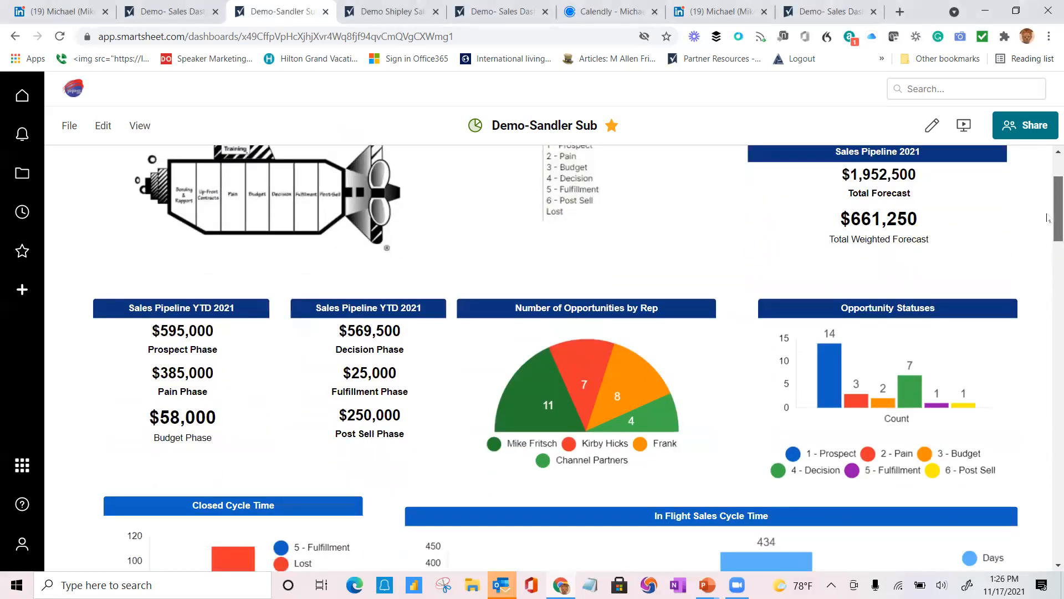
pyautogui.scroll(-4, 1047, 217)
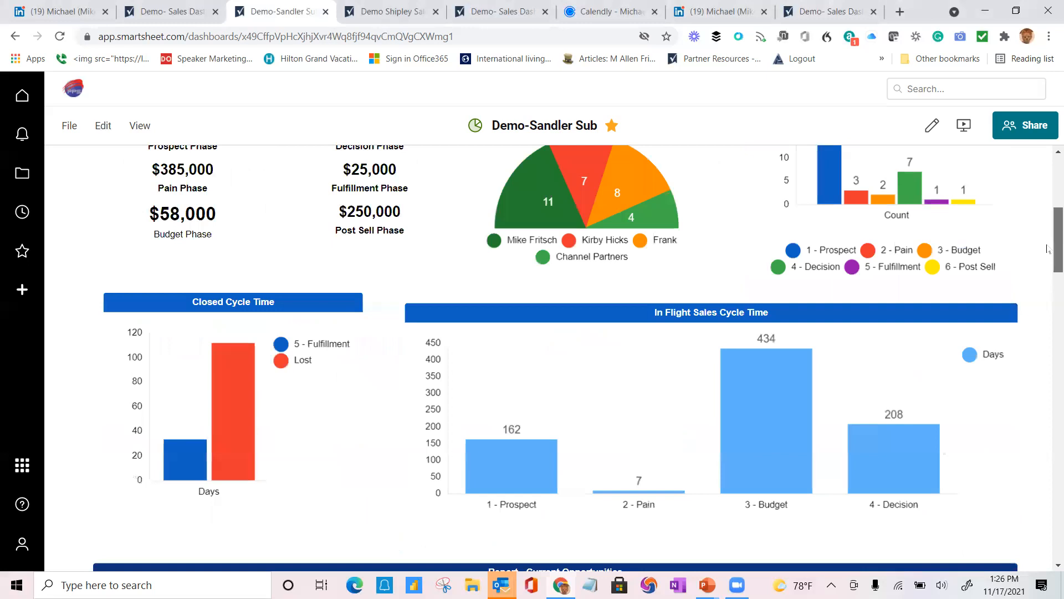
pyautogui.scroll(1, 1047, 250)
pyautogui.scroll(3, 1048, 222)
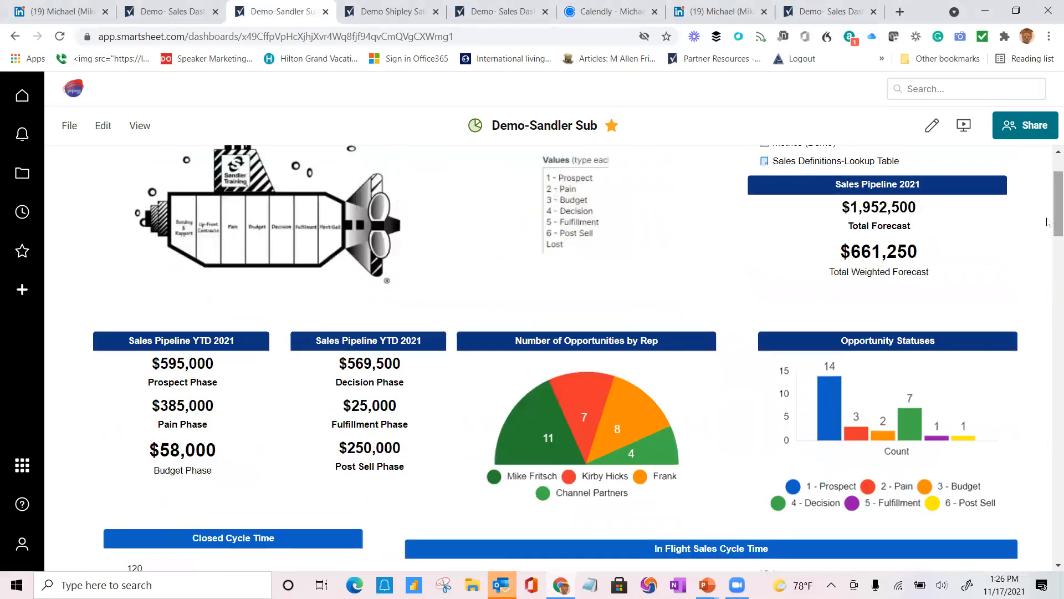
pyautogui.scroll(2, 1047, 222)
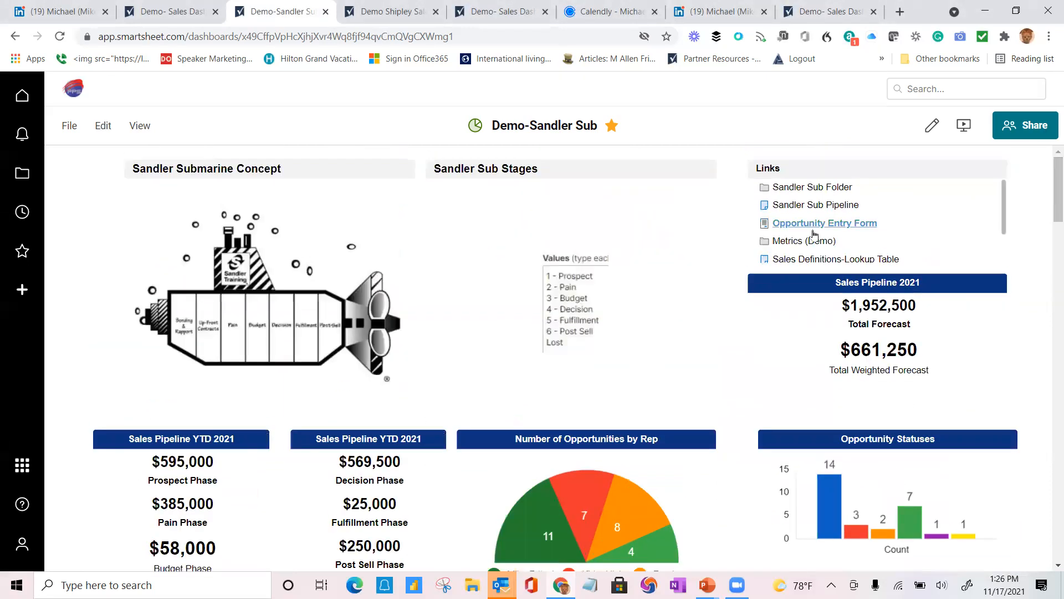
pyautogui.click(819, 204)
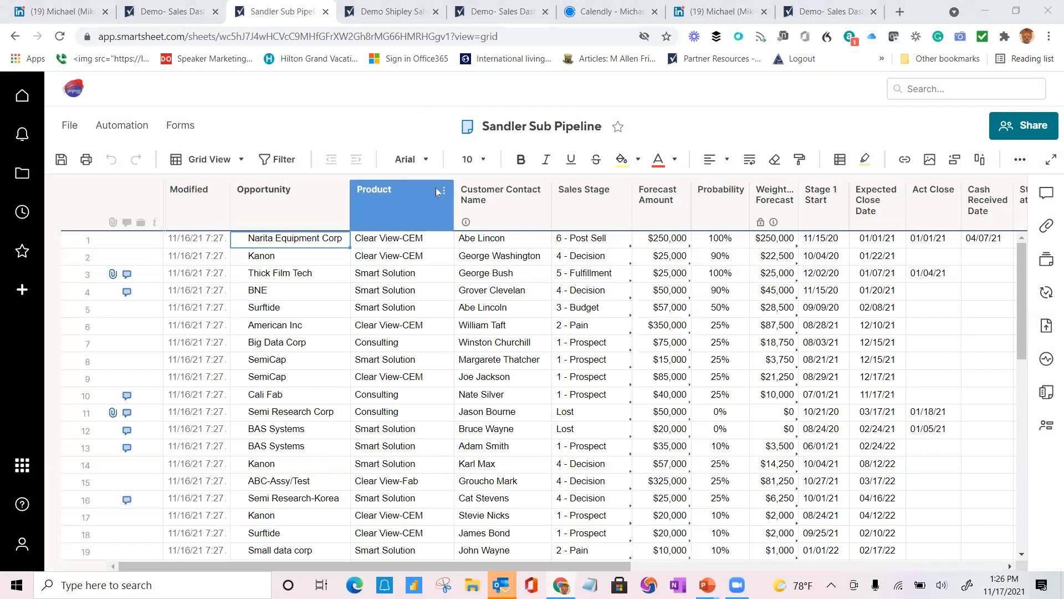
# Inspect the Sales Stage column's dropdown values without changing them, and return to the Sandler Sub dashboard without saving
pyautogui.doubleClick(615, 206)
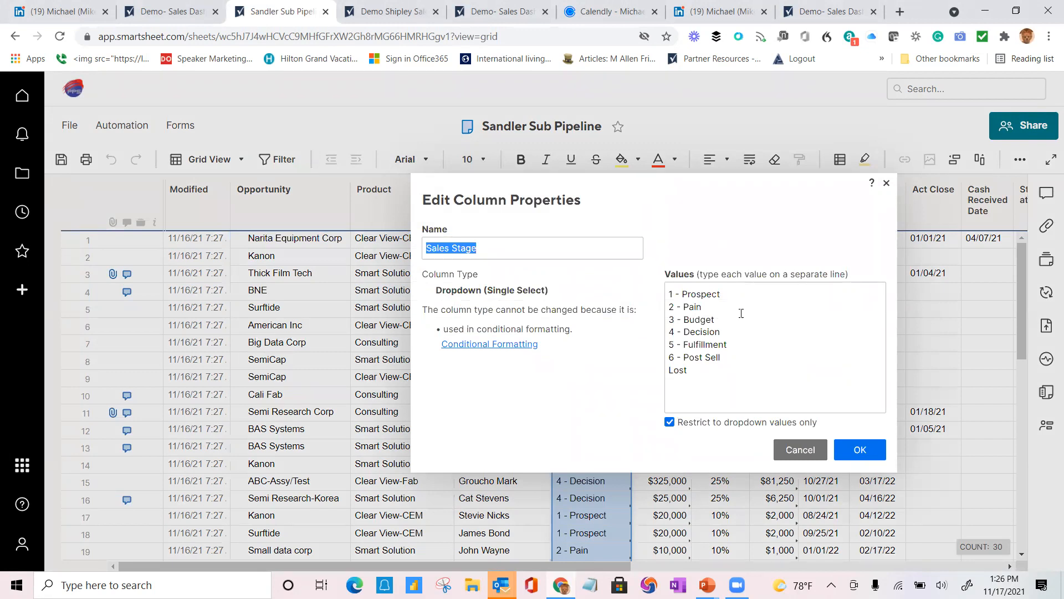
pyautogui.click(801, 450)
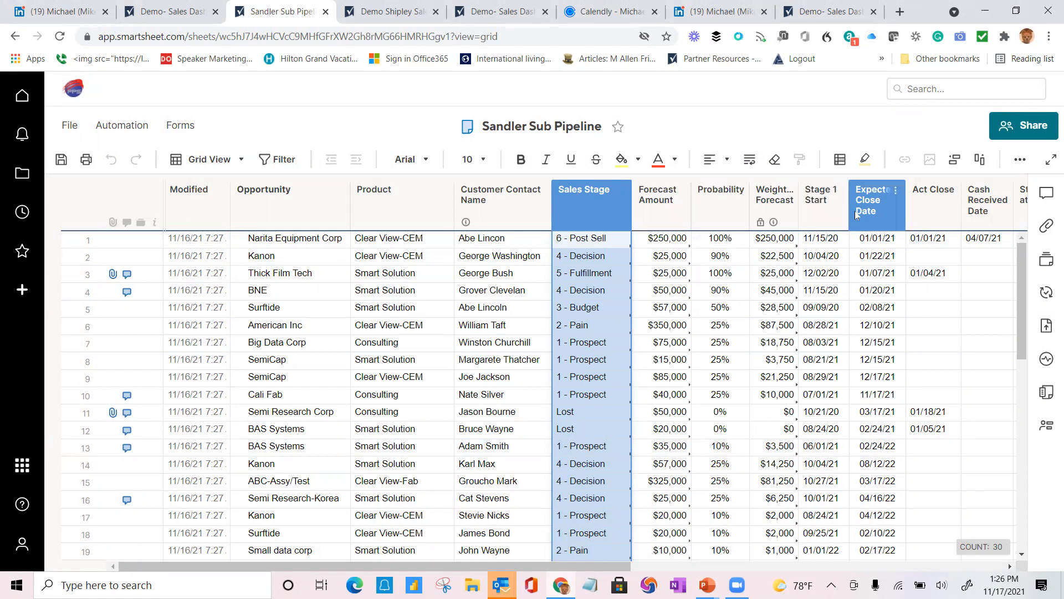
pyautogui.click(15, 39)
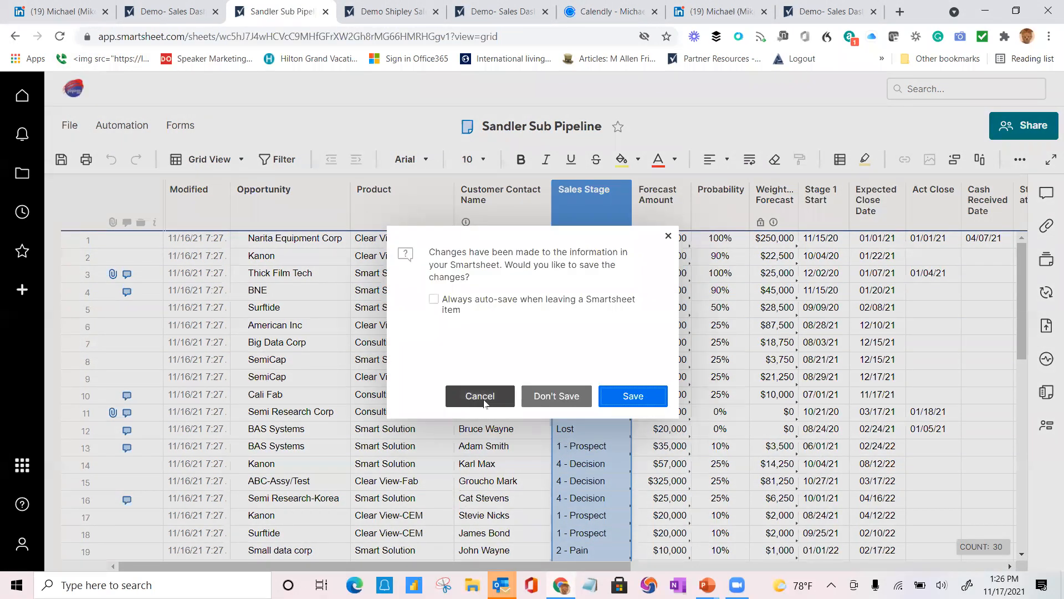
pyautogui.click(485, 402)
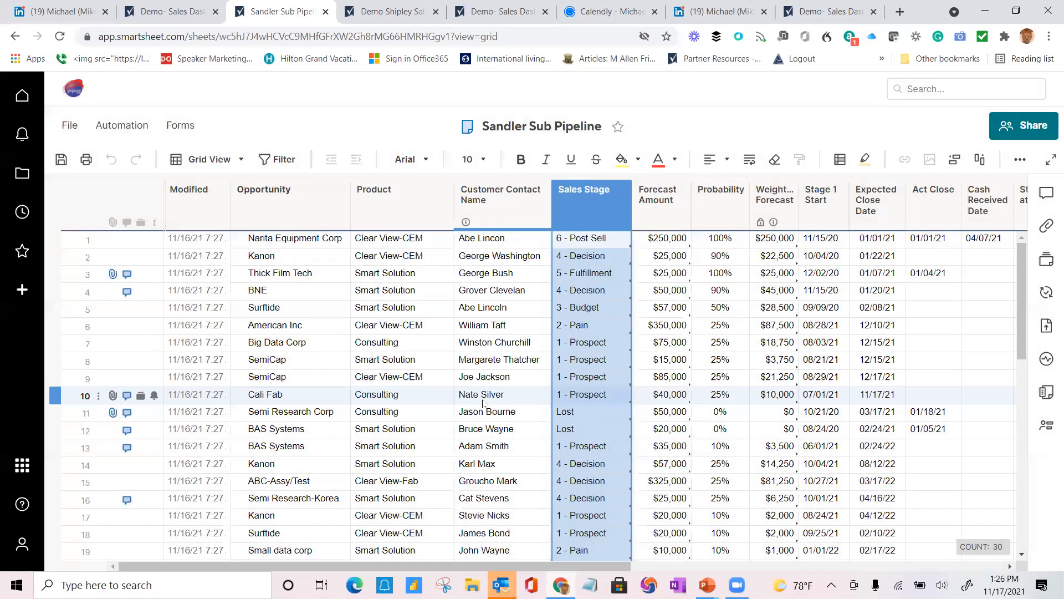
pyautogui.click(15, 37)
pyautogui.click(557, 397)
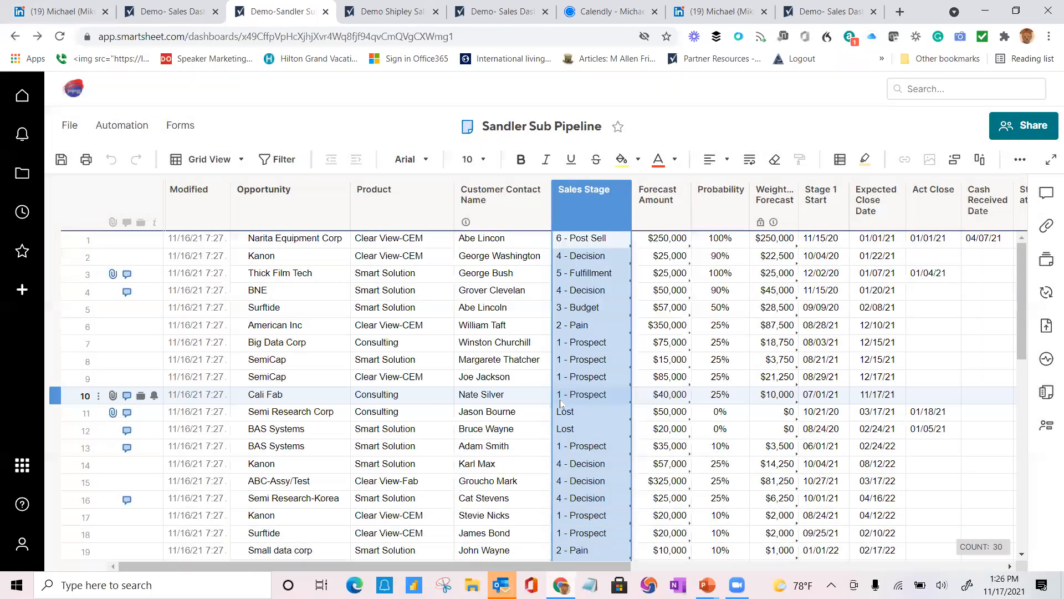
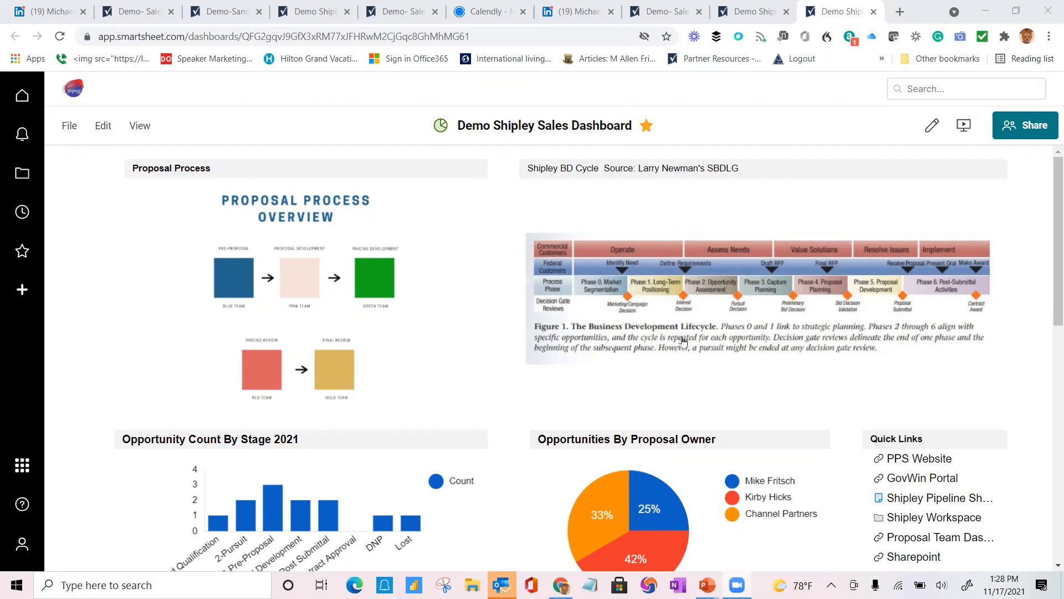
# Open the Shipley pipeline sheet linked from the Demo Shipley Sales Dashboard and review its columns from Capture Manager through Last Update Review
pyautogui.click(704, 332)
pyautogui.scroll(-3, 704, 331)
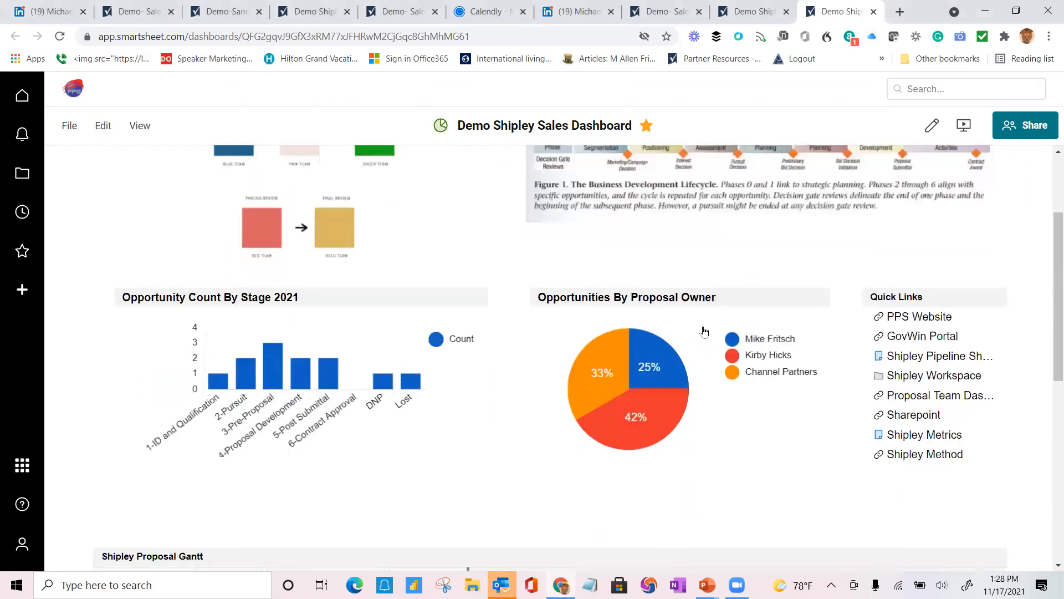
pyautogui.click(913, 361)
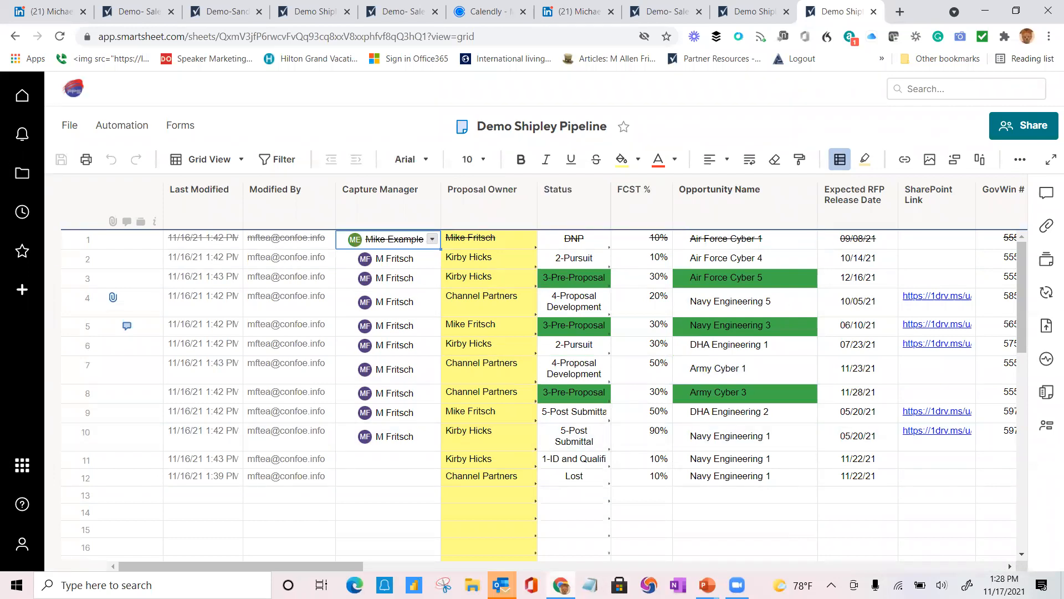
pyautogui.moveTo(317, 571); pyautogui.dragTo(435, 577)
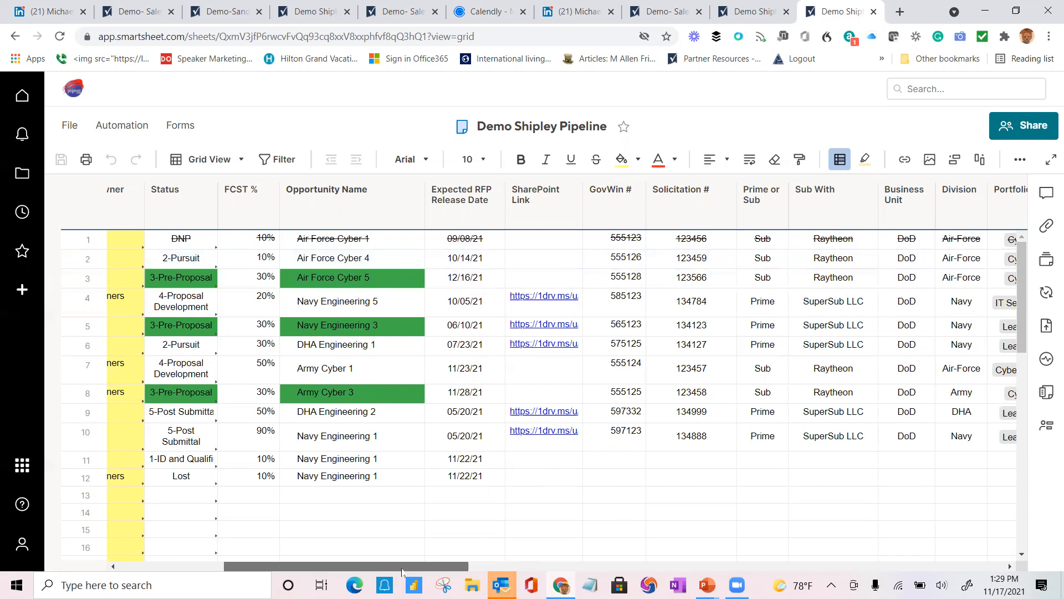
pyautogui.moveTo(403, 572); pyautogui.dragTo(949, 572)
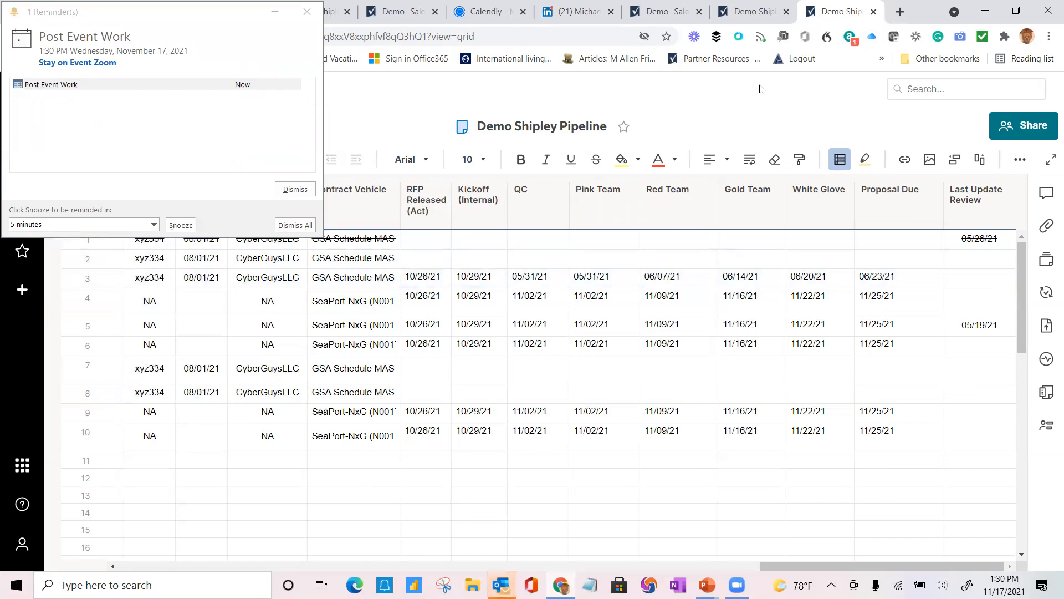
pyautogui.click(730, 100)
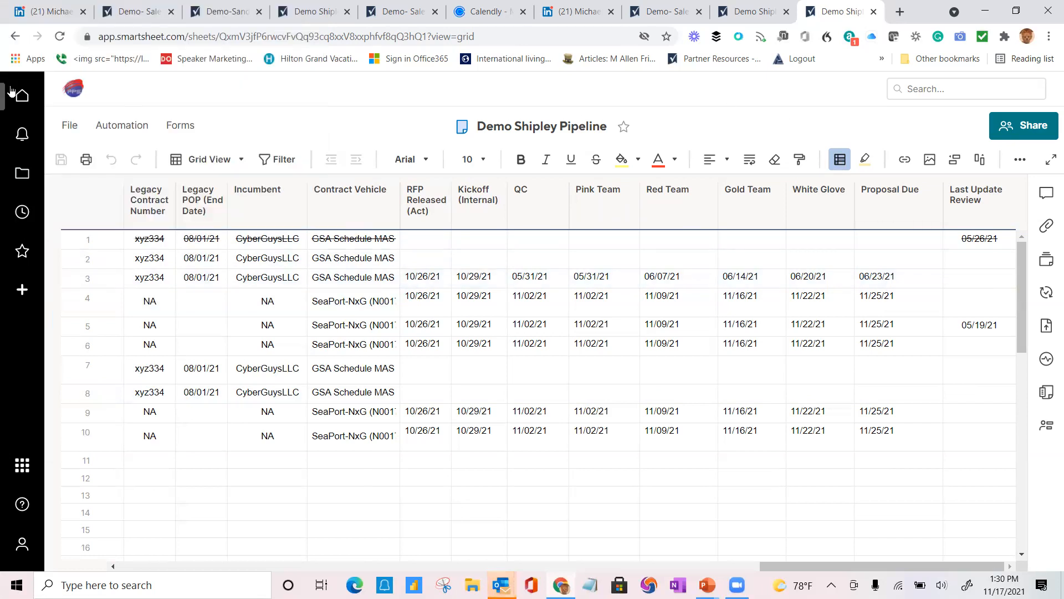
# Return to the Demo Shipley Sales Dashboard and examine the Shipley Proposal Gantt from May through August
pyautogui.click(15, 37)
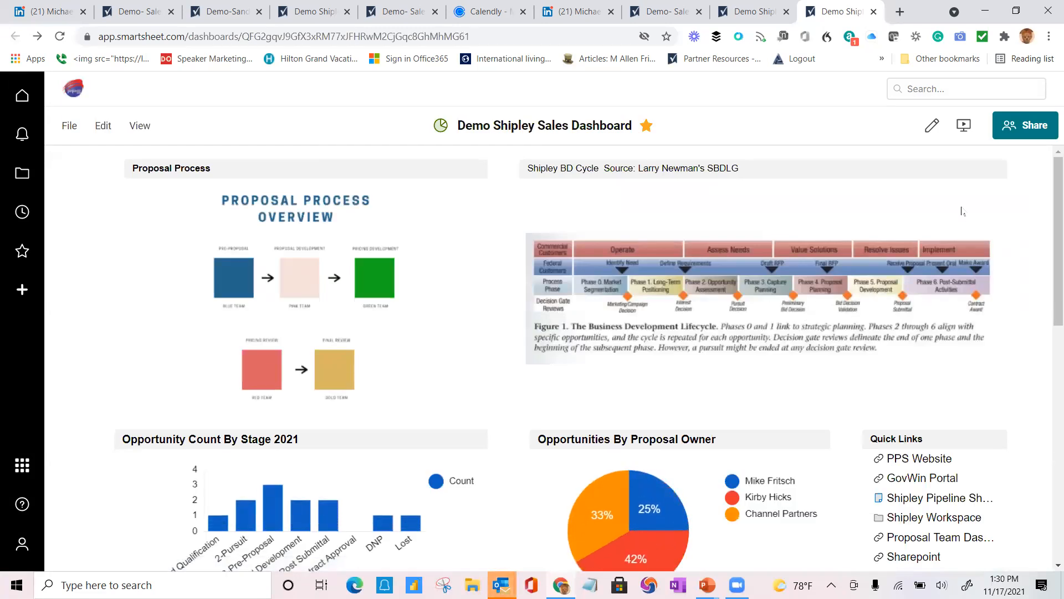
pyautogui.moveTo(1048, 224); pyautogui.dragTo(1048, 429)
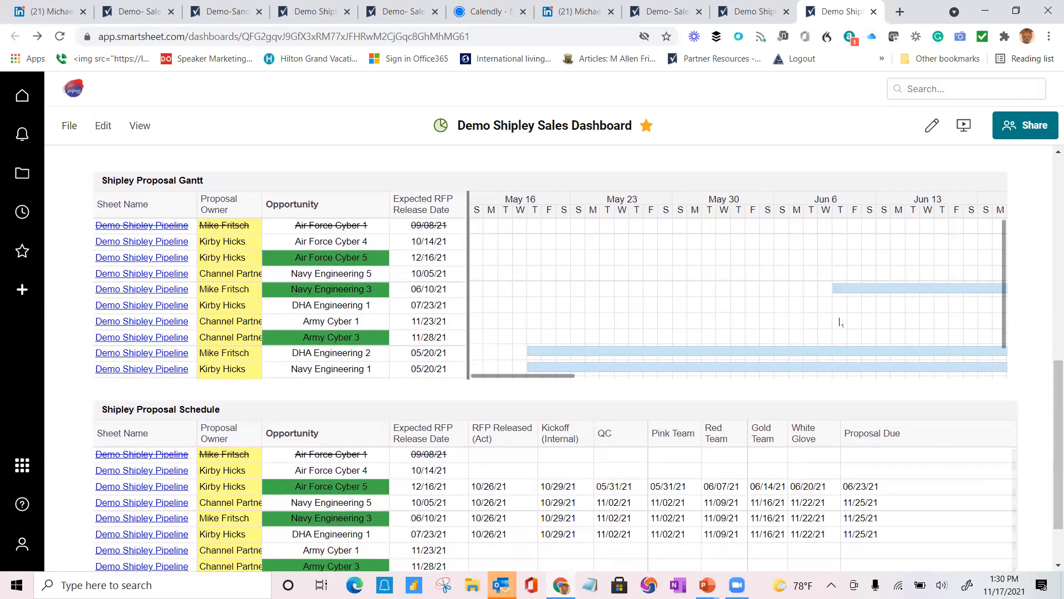
pyautogui.moveTo(550, 383); pyautogui.dragTo(744, 413)
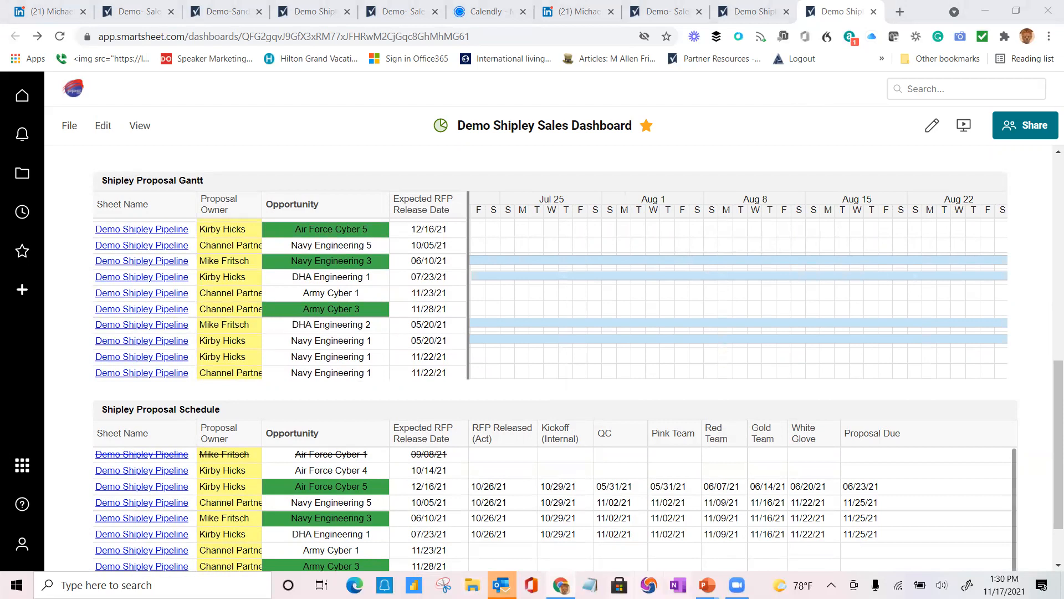
# Switch to the PPS 3 Pipelines in 30 mins presentation in PowerPoint and start the slide show from slide 13
pyautogui.moveTo(704, 586)
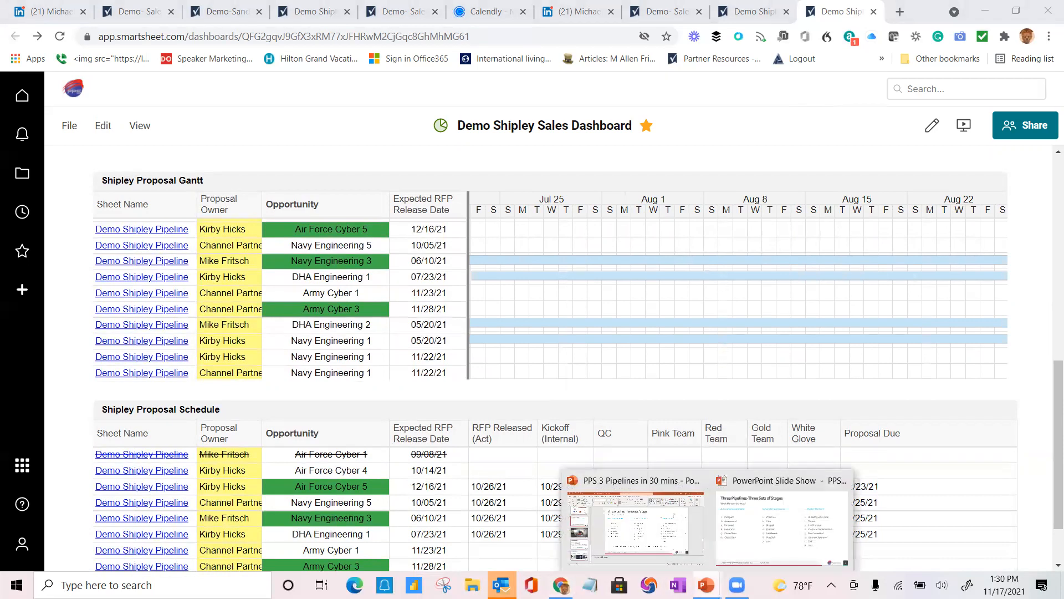
pyautogui.click(641, 532)
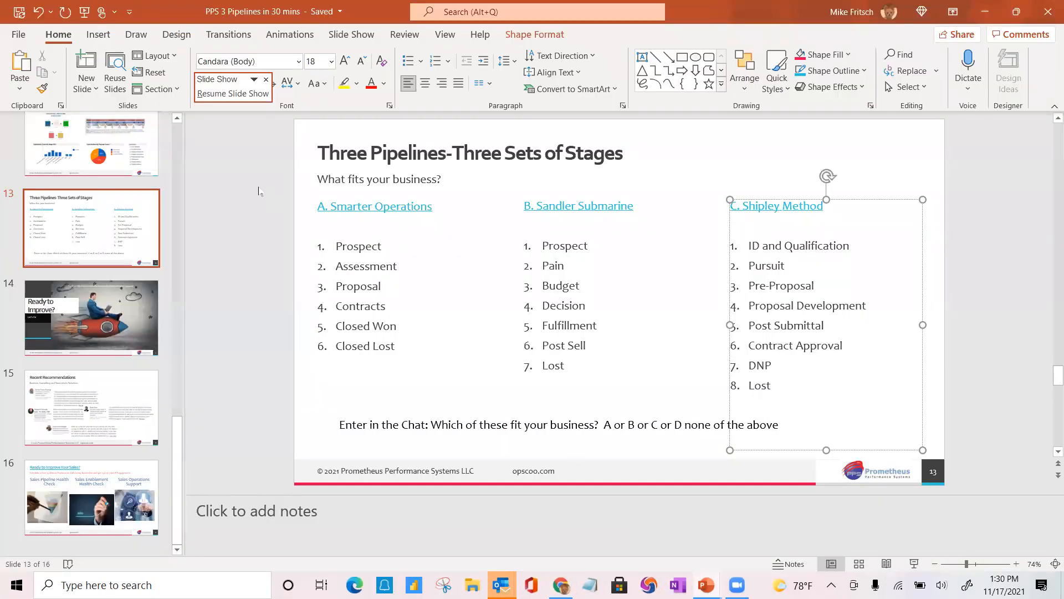
pyautogui.click(229, 216)
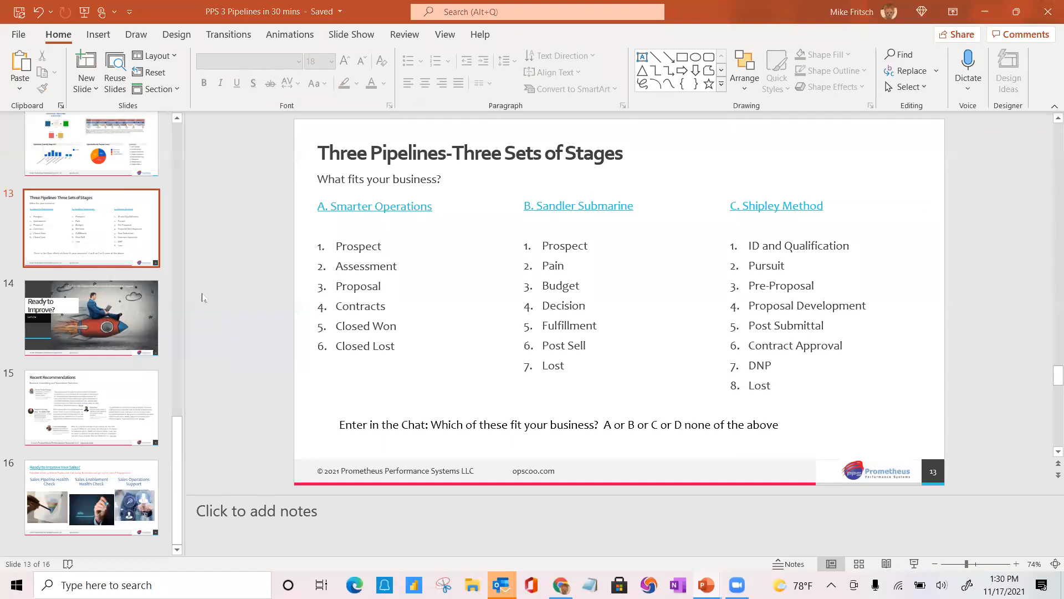
pyautogui.click(914, 565)
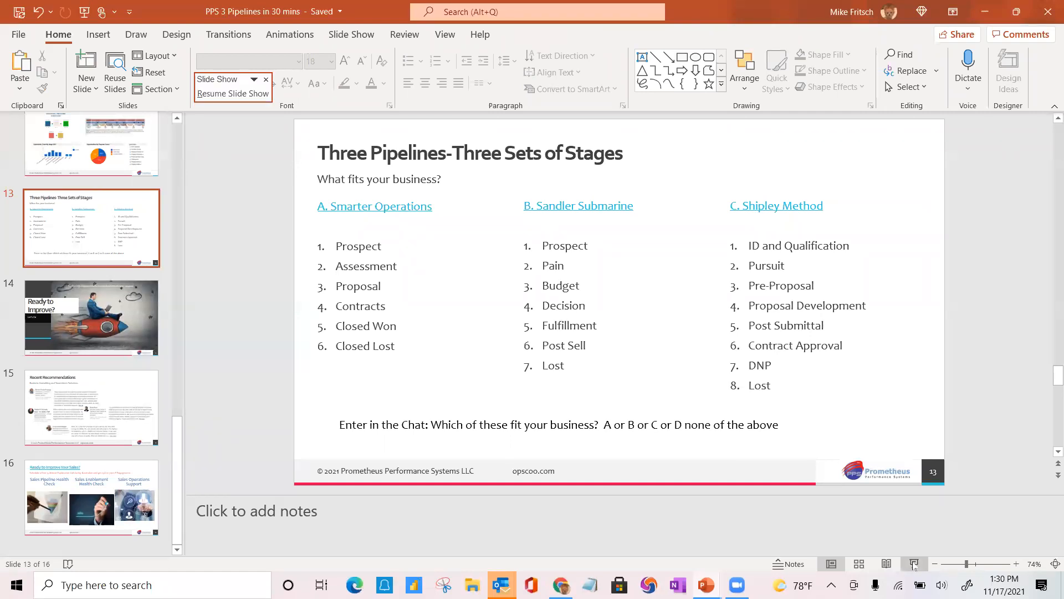
# Advance the slide show through the sales dashboard images to slide 14, Ready to Improve?
pyautogui.click(1021, 436)
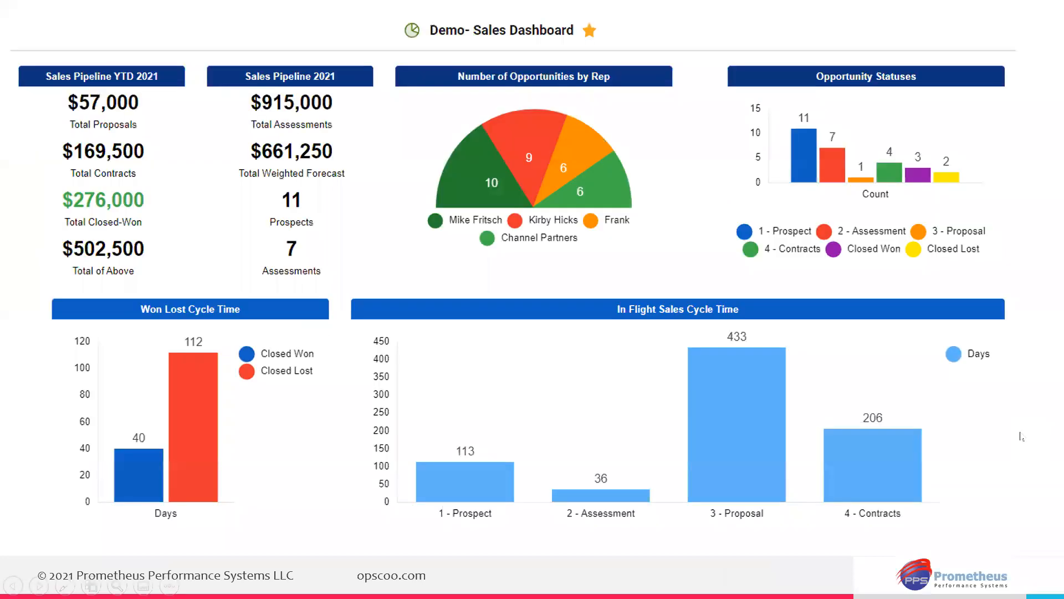
pyautogui.click(1021, 436)
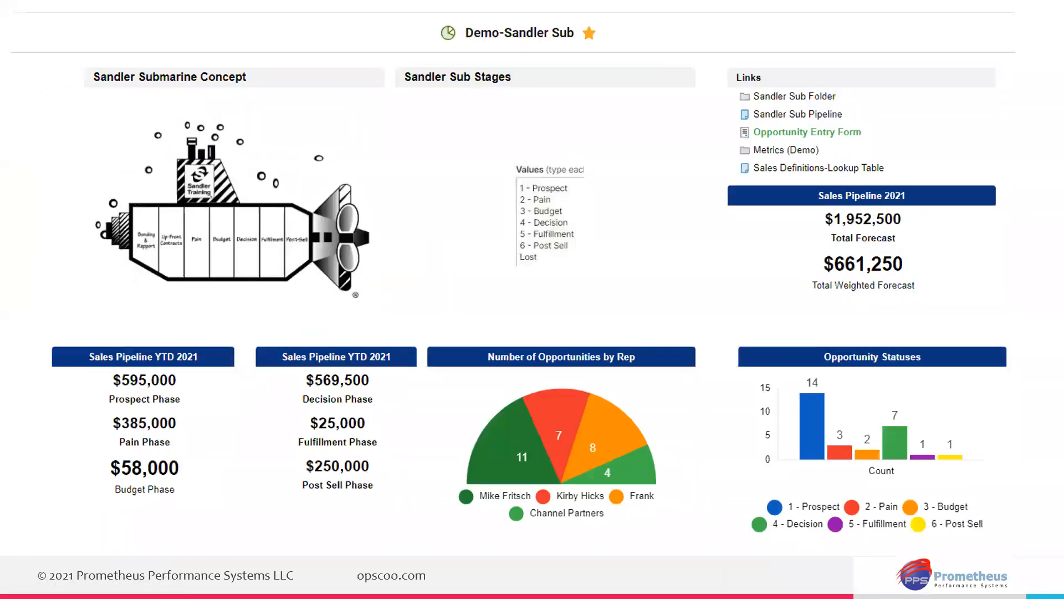
pyautogui.press('Right')
pyautogui.press('Right')
pyautogui.press('Right')
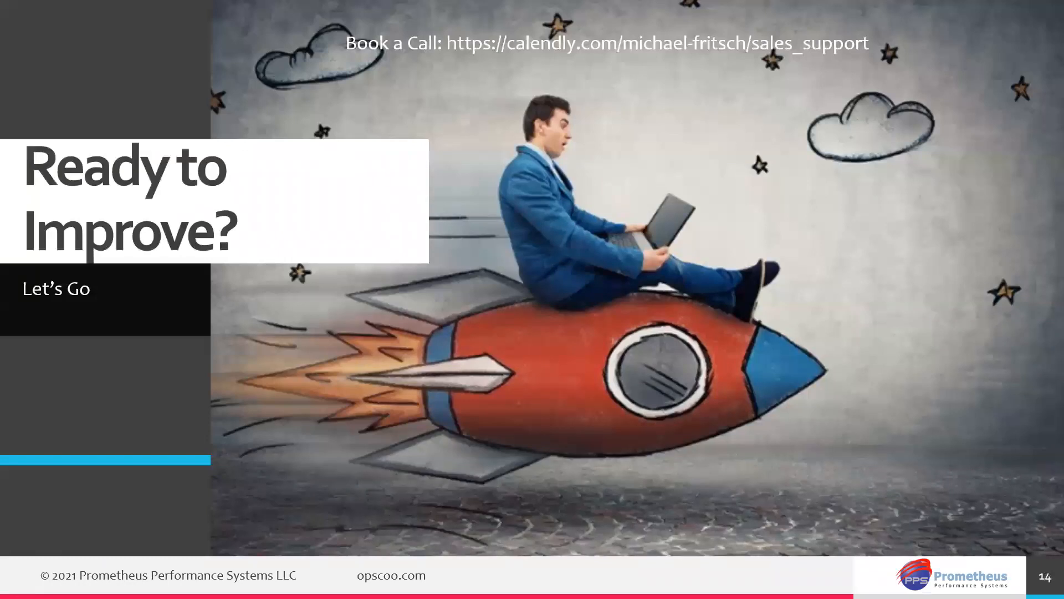
# Present the Recent Recommendations slide, advance to slide 16, and open the link in its title, Ready to Improve Your Sales?
pyautogui.press('Right')
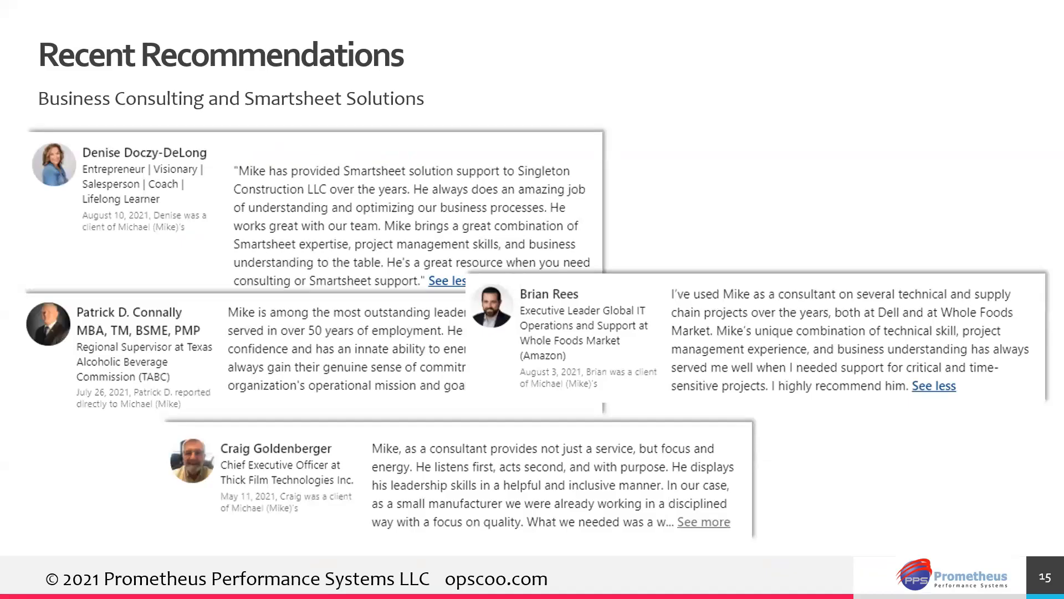
pyautogui.press('Left')
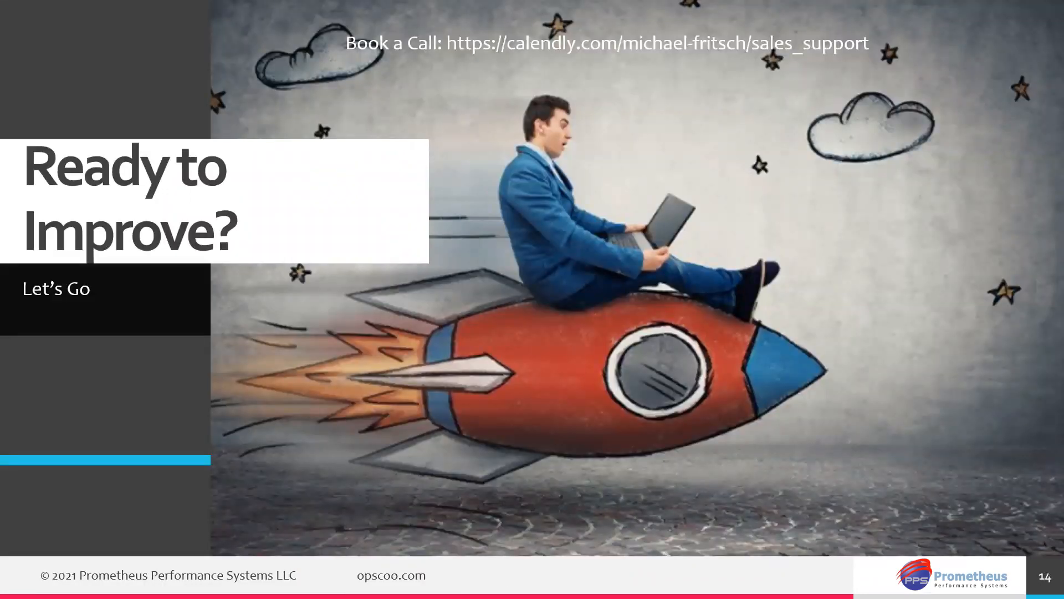
pyautogui.press('Right')
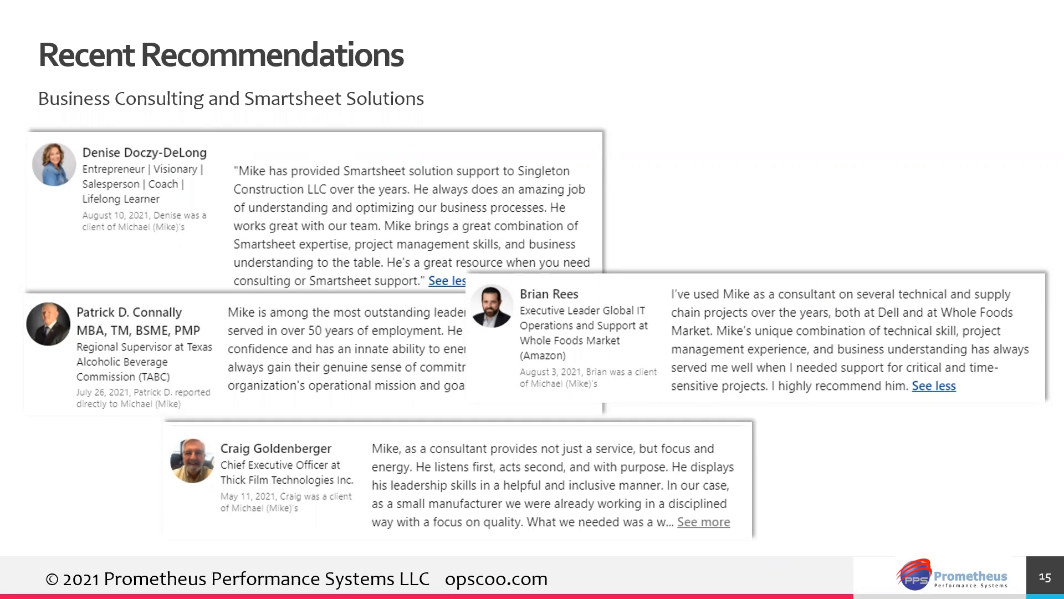
pyautogui.press('Right')
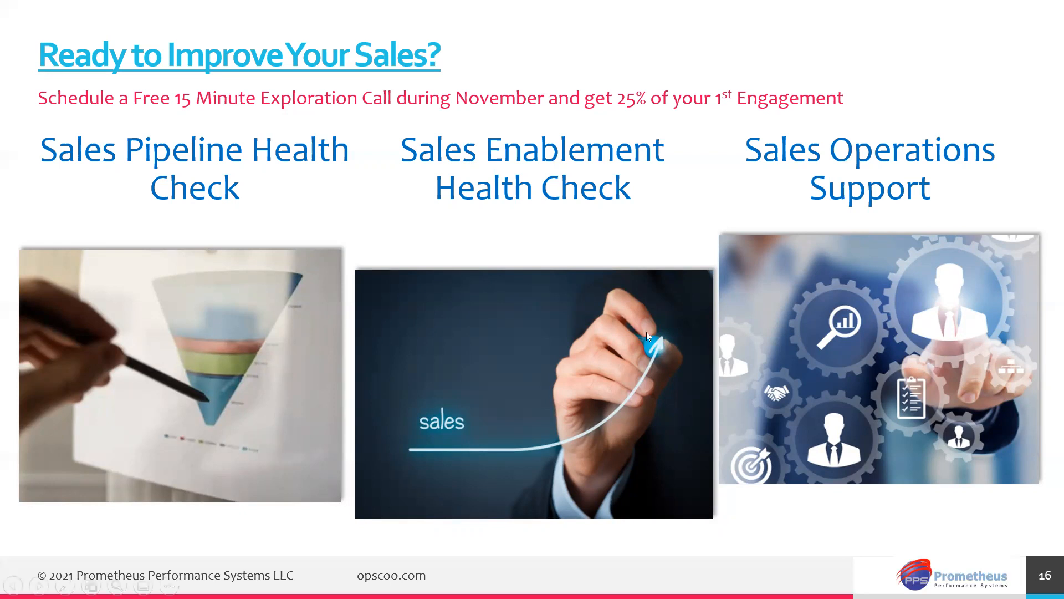
pyautogui.click(276, 60)
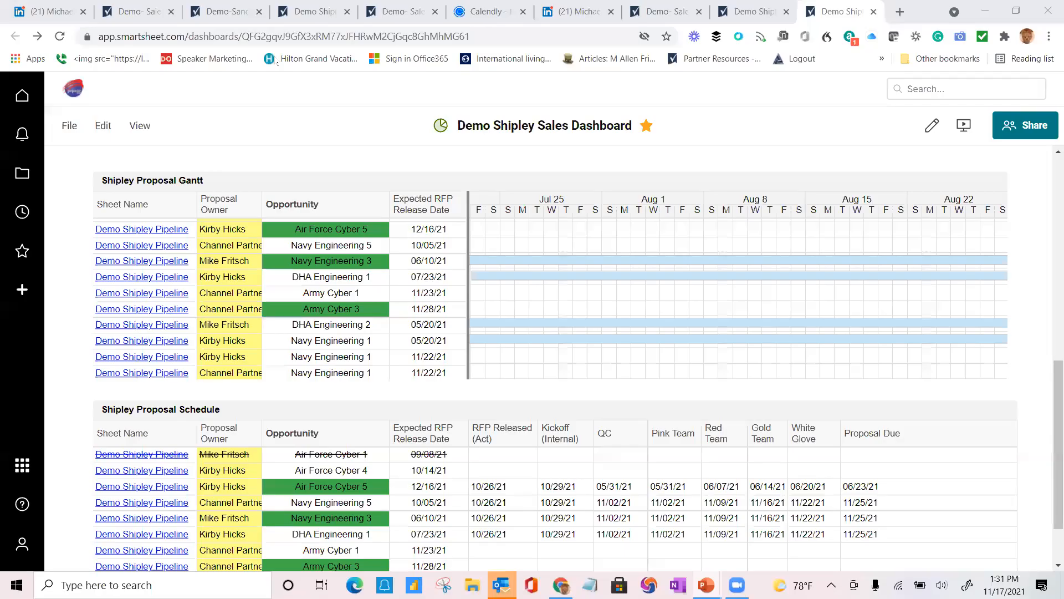